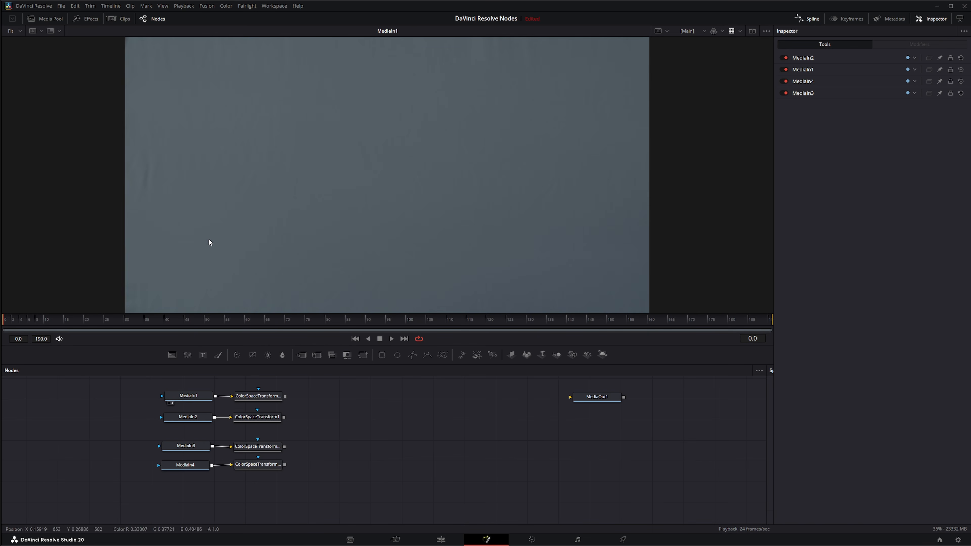
# - View MediaIn3 and each colour space transform output in turn to examine the empty background plates and the matching subject shots
pyautogui.moveTo(186, 446); pyautogui.dragTo(222, 268)
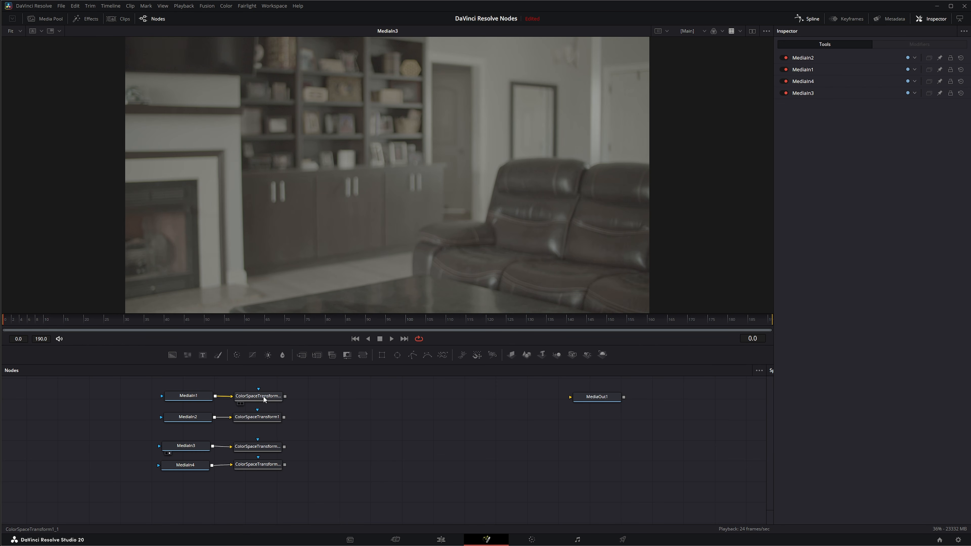
pyautogui.moveTo(264, 396); pyautogui.dragTo(278, 218)
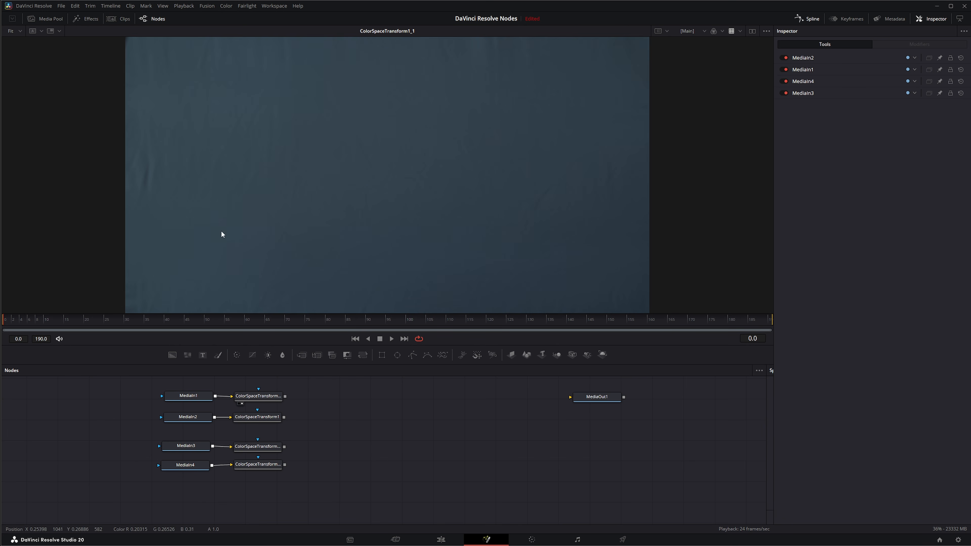
pyautogui.moveTo(266, 417); pyautogui.dragTo(268, 234)
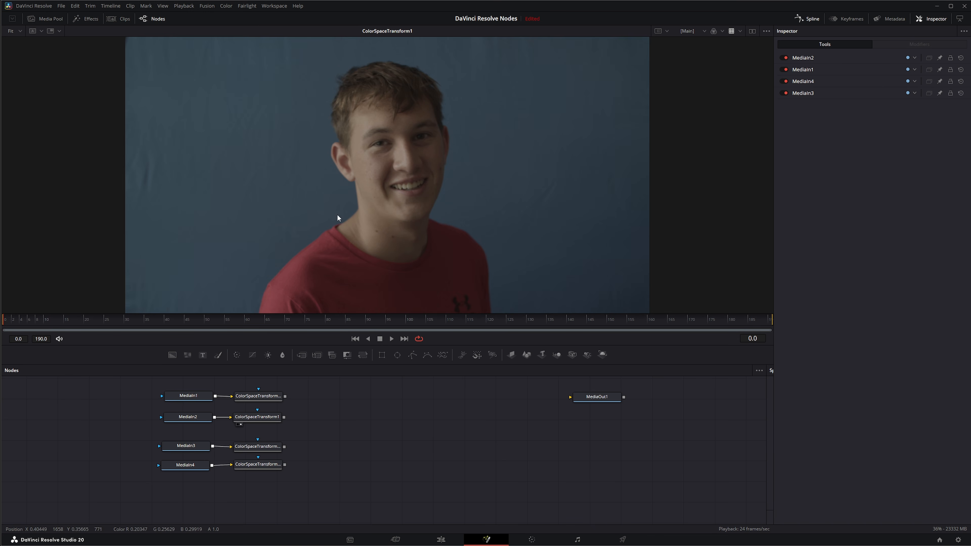
pyautogui.moveTo(264, 447); pyautogui.dragTo(292, 232)
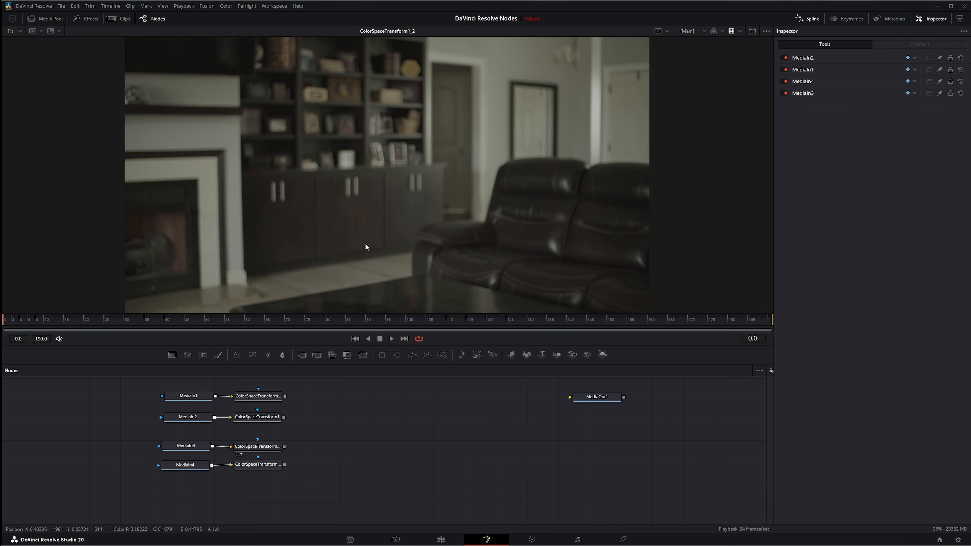
pyautogui.moveTo(266, 464); pyautogui.dragTo(313, 192)
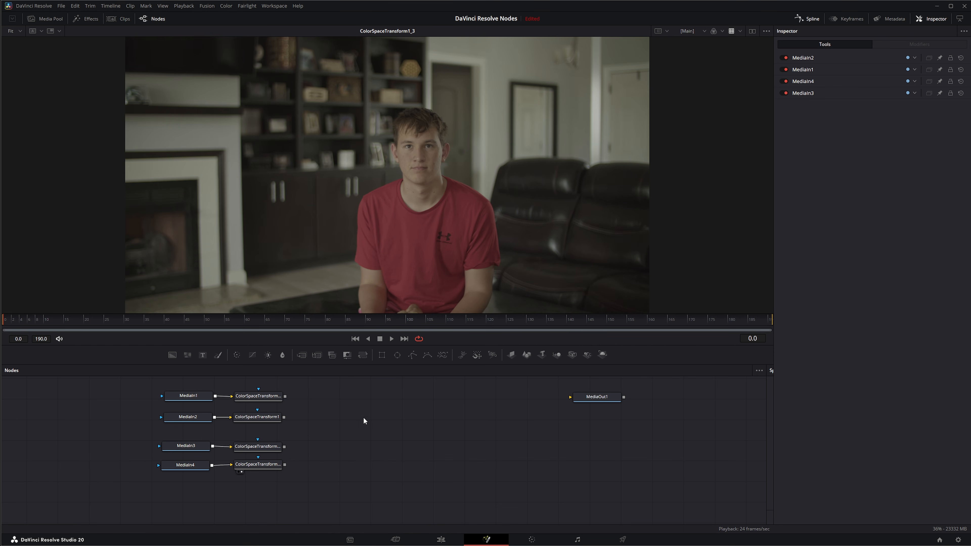
pyautogui.moveTo(269, 396); pyautogui.dragTo(298, 197)
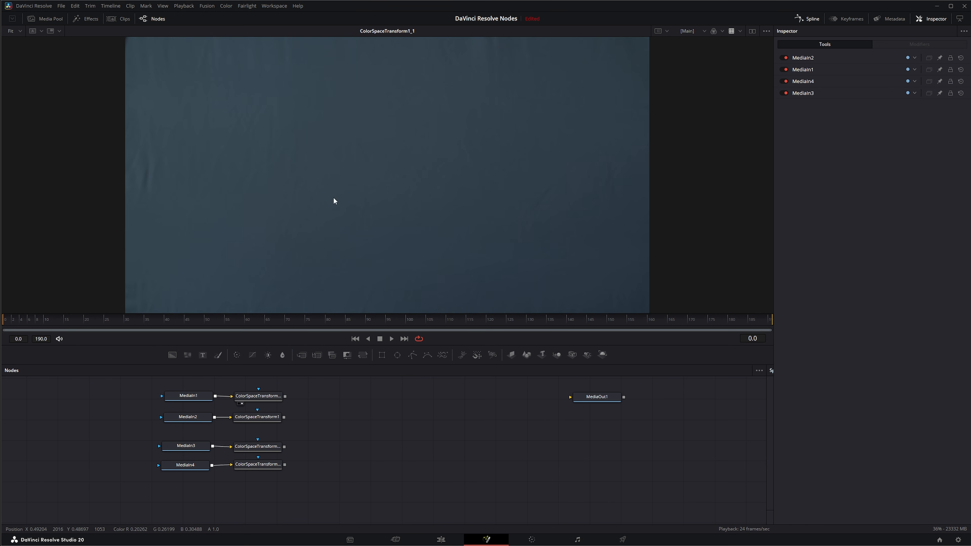
pyautogui.moveTo(266, 418); pyautogui.dragTo(283, 208)
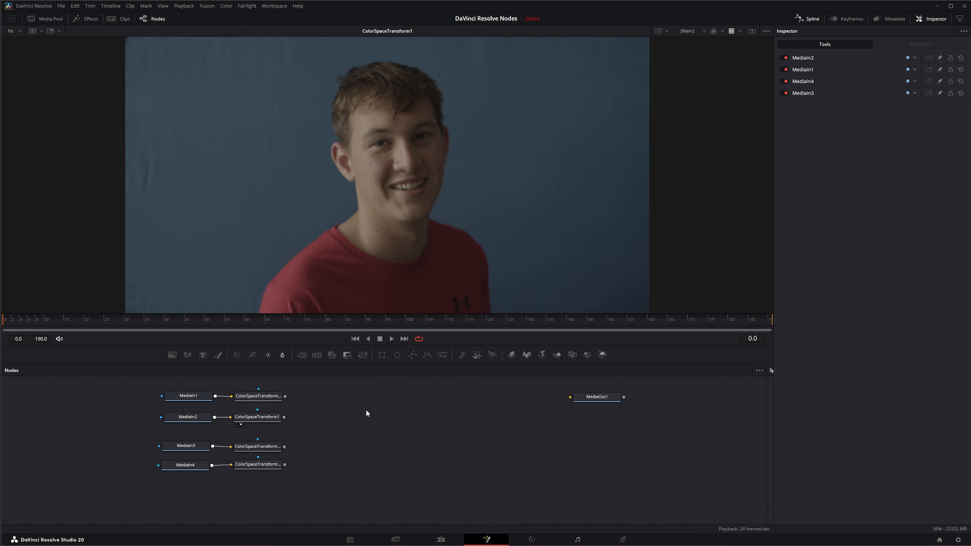
# - Add a Difference Keyer with MediaIn1's transformed clean plate as background input and MediaIn2's transformed subject shot as foreground input
pyautogui.hotkey('shift', 'space')
pyautogui.write('dif')
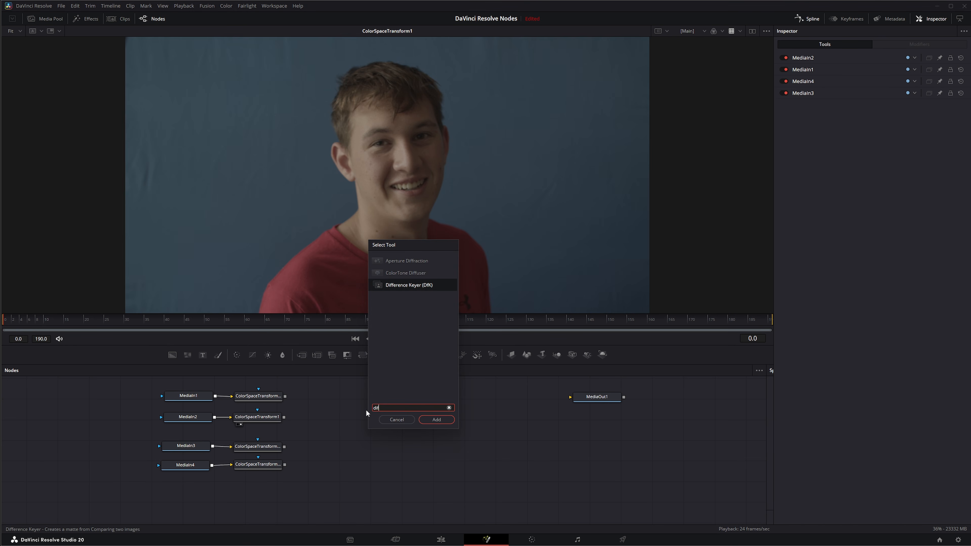
pyautogui.press('Return')
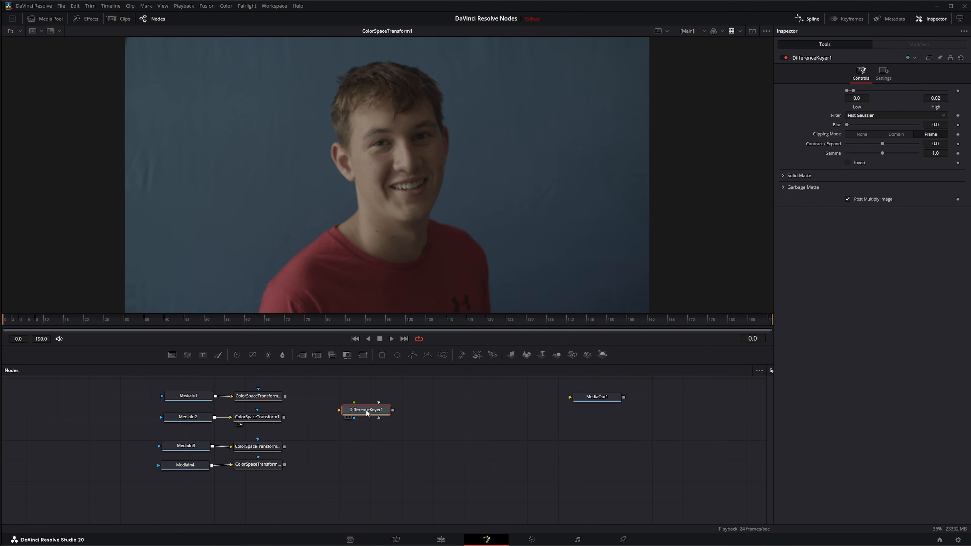
pyautogui.moveTo(285, 397); pyautogui.dragTo(363, 237)
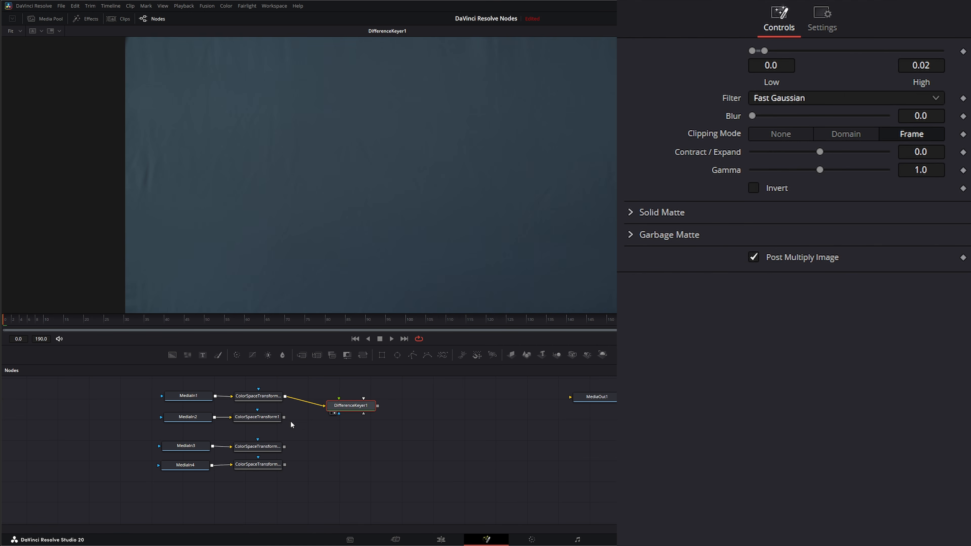
pyautogui.moveTo(284, 417); pyautogui.dragTo(339, 398)
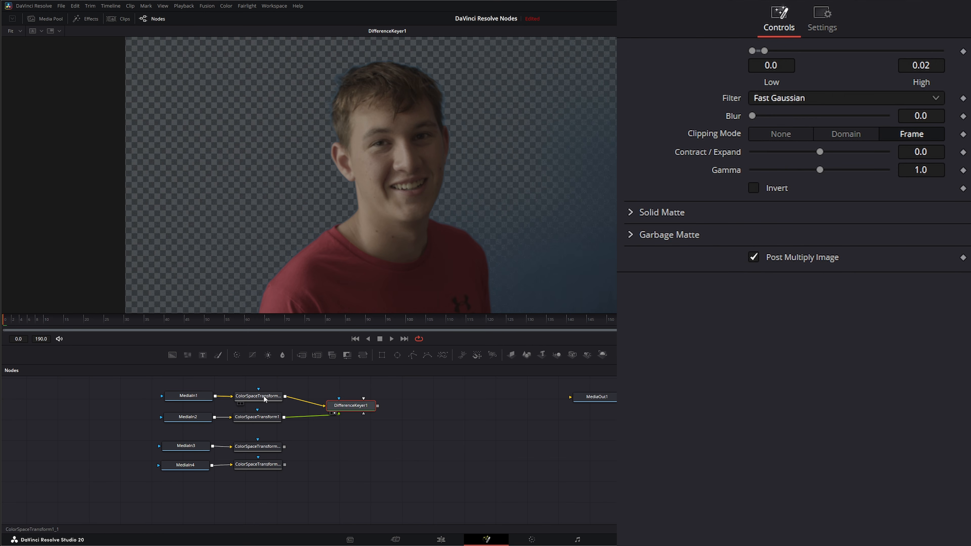
# - Compare the transformed MediaIn1 clean plate with the transformed MediaIn2 subject shot in the viewer
pyautogui.moveTo(265, 396); pyautogui.dragTo(292, 184)
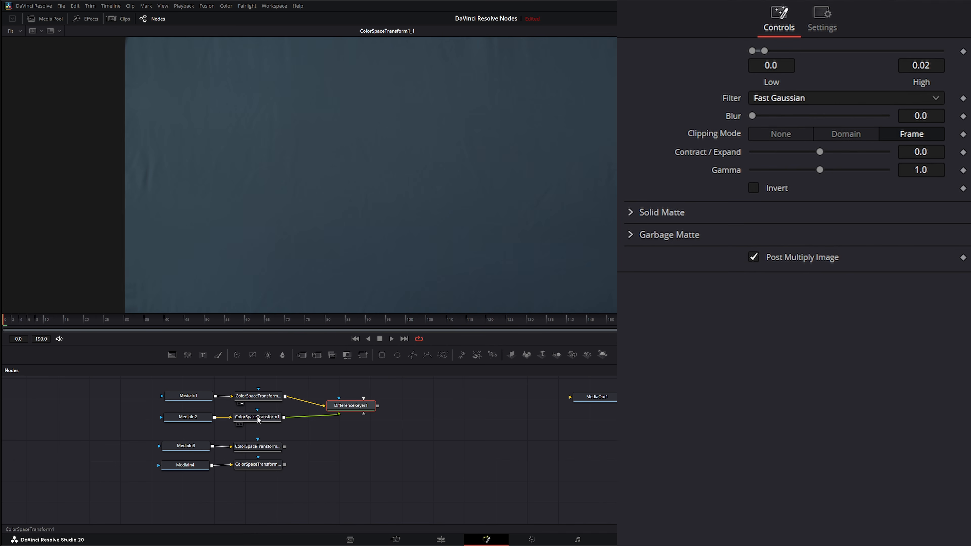
pyautogui.moveTo(258, 418); pyautogui.dragTo(273, 180)
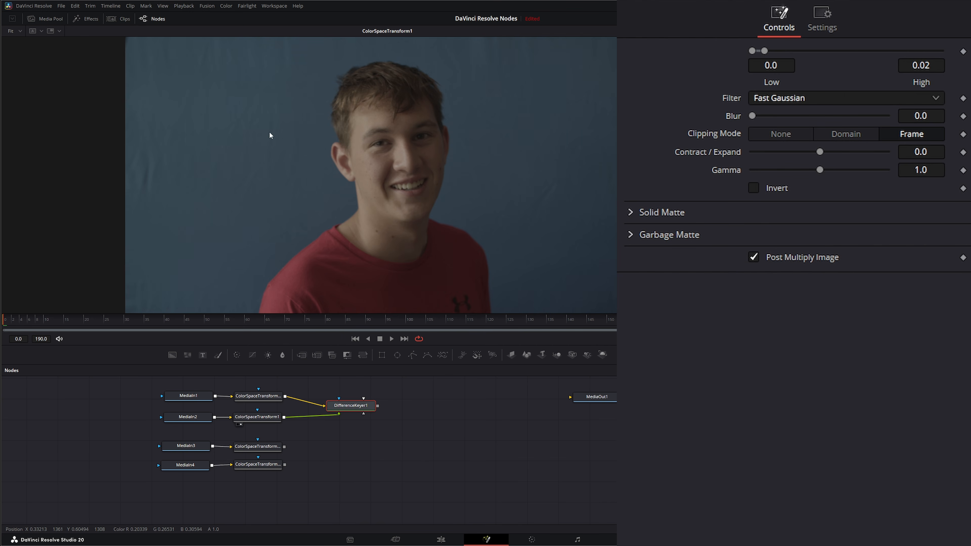
pyautogui.moveTo(271, 401); pyautogui.dragTo(279, 237)
pyautogui.moveTo(267, 417); pyautogui.dragTo(277, 199)
# - View the Difference Keyer's output, play back the keyed clip and return to the first frame
pyautogui.press('1')
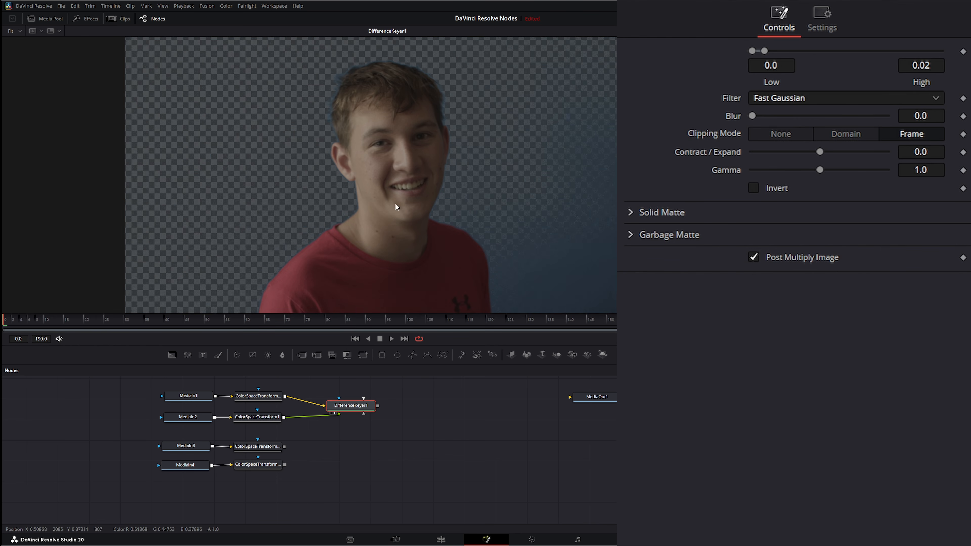
pyautogui.press('space')
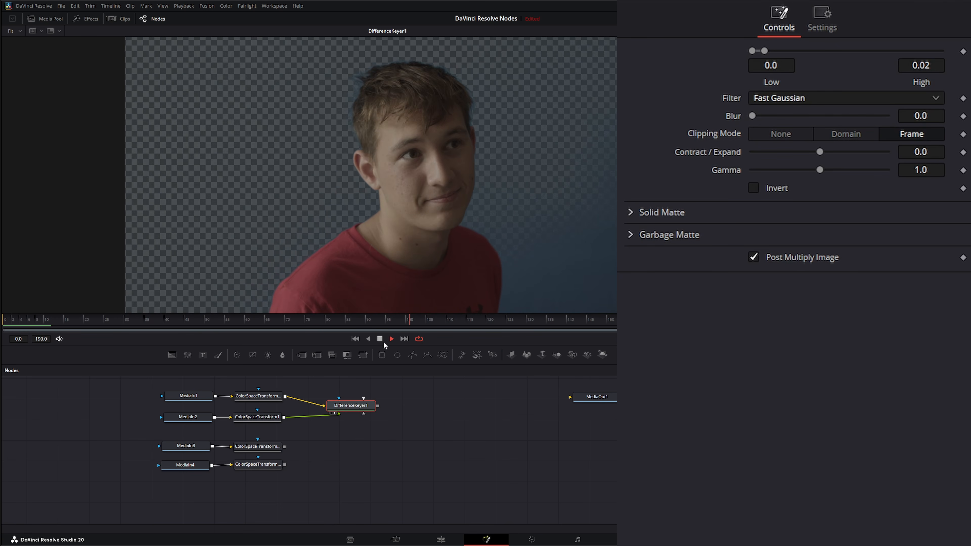
pyautogui.press('space')
pyautogui.click(353, 338)
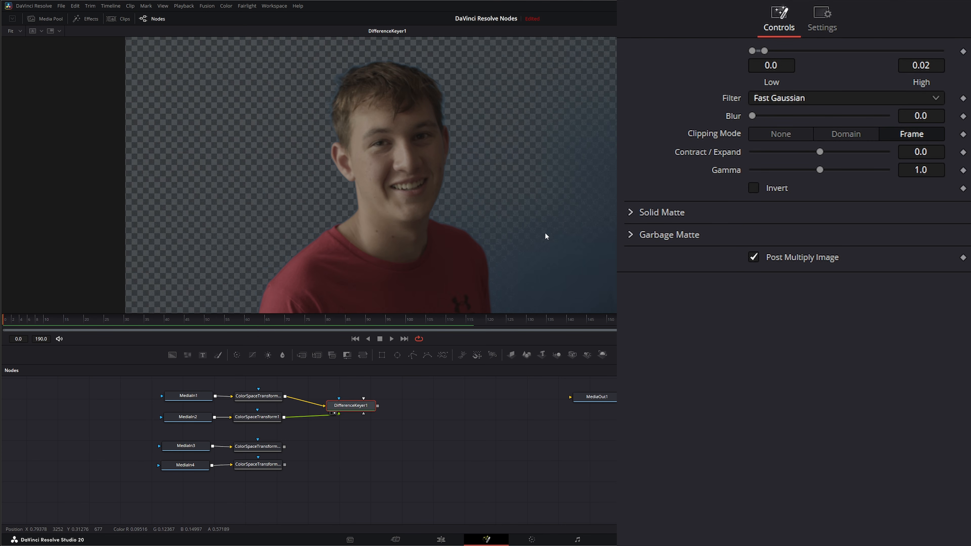
# - Set the Difference Keyer's high threshold to 0.105
pyautogui.moveTo(352, 406); pyautogui.dragTo(356, 407)
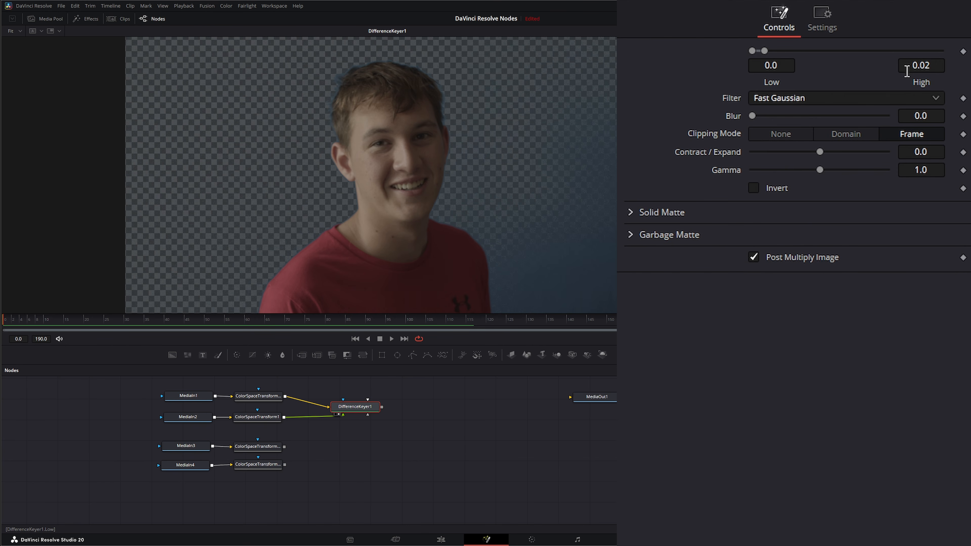
pyautogui.click(921, 65)
pyautogui.write('0.027')
pyautogui.moveTo(922, 65); pyautogui.dragTo(951, 65)
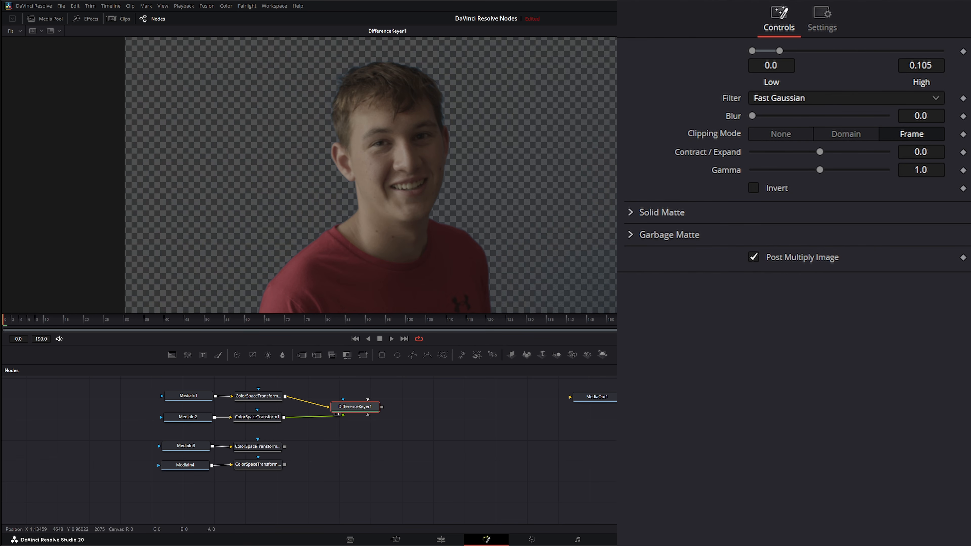
# - Show the keyer's alpha channel and set the matte thresholds to 0.094 high and 0.014 low
pyautogui.click(723, 31)
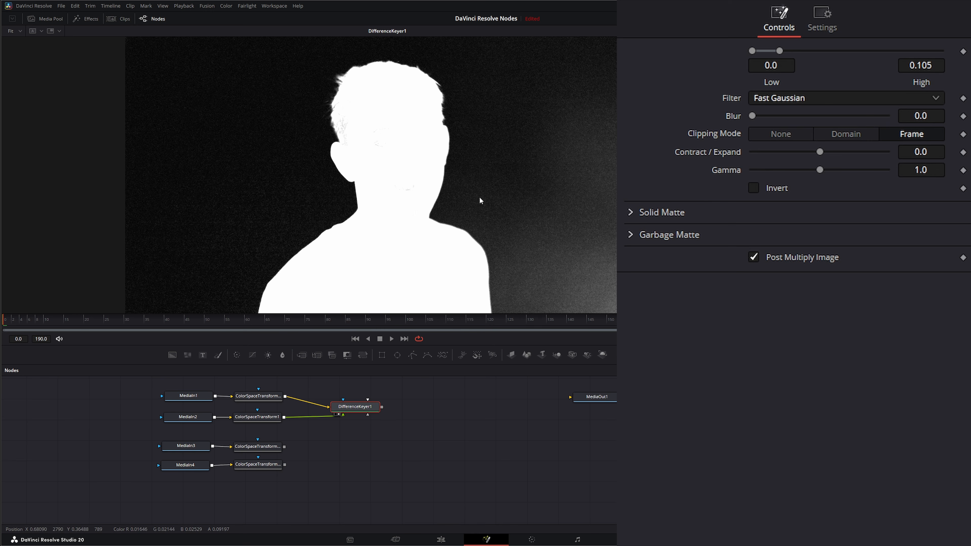
pyautogui.moveTo(141, 442); pyautogui.dragTo(182, 486)
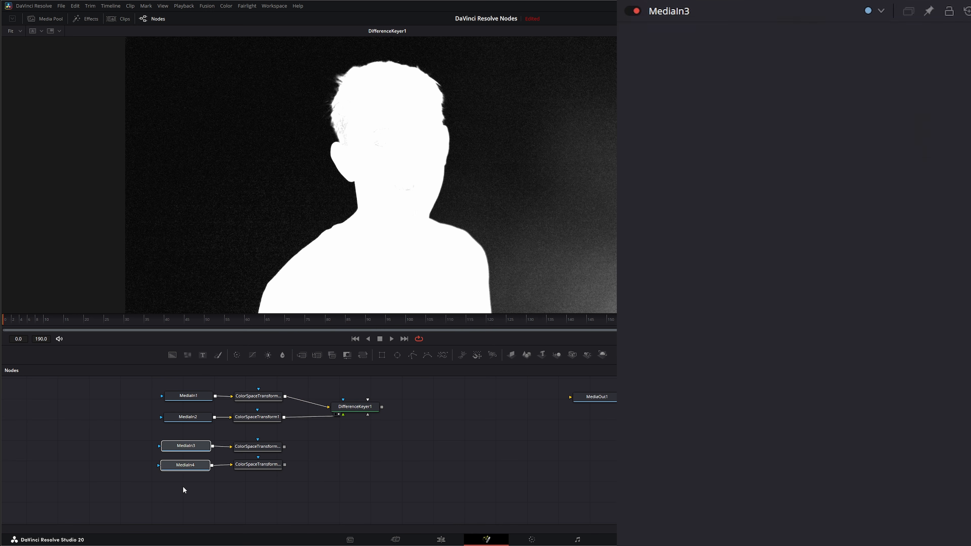
pyautogui.click(361, 406)
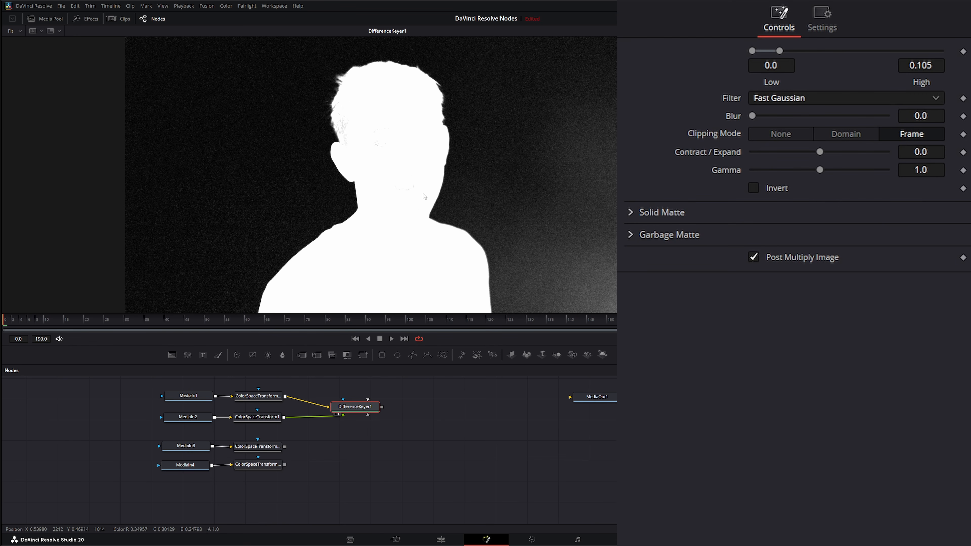
pyautogui.moveTo(932, 66); pyautogui.dragTo(925, 66)
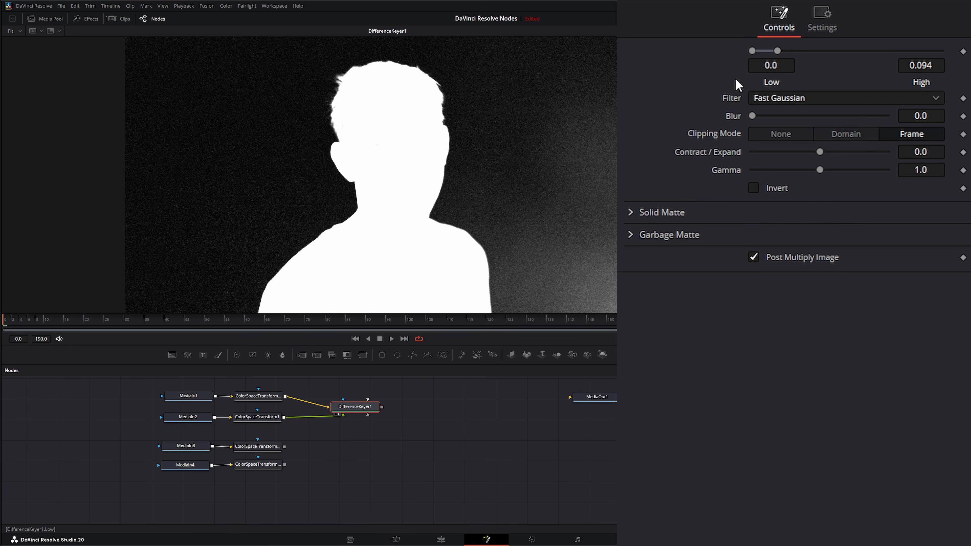
pyautogui.moveTo(774, 66); pyautogui.dragTo(779, 66)
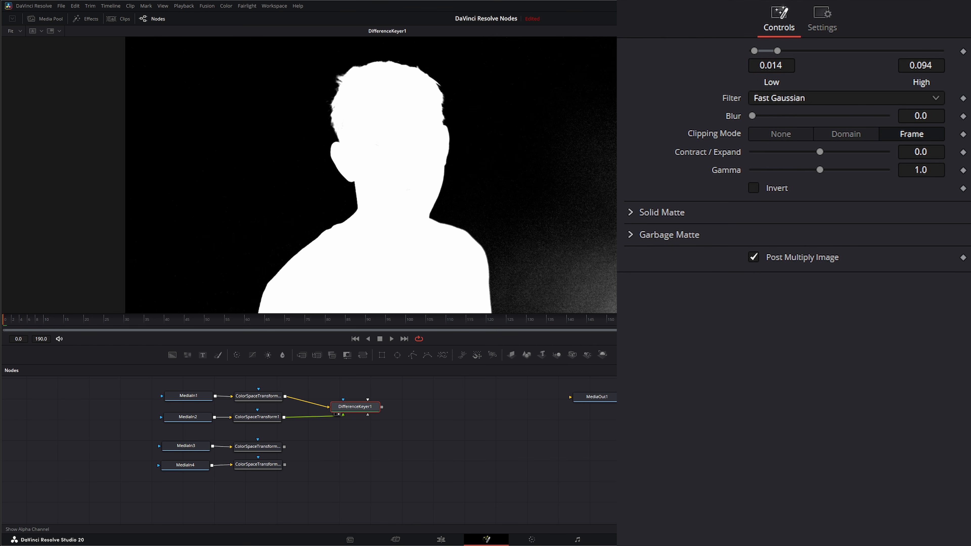
# - Switch the viewer back to colour, play back the refined key and return to the first frame
pyautogui.press('c')
pyautogui.click(392, 338)
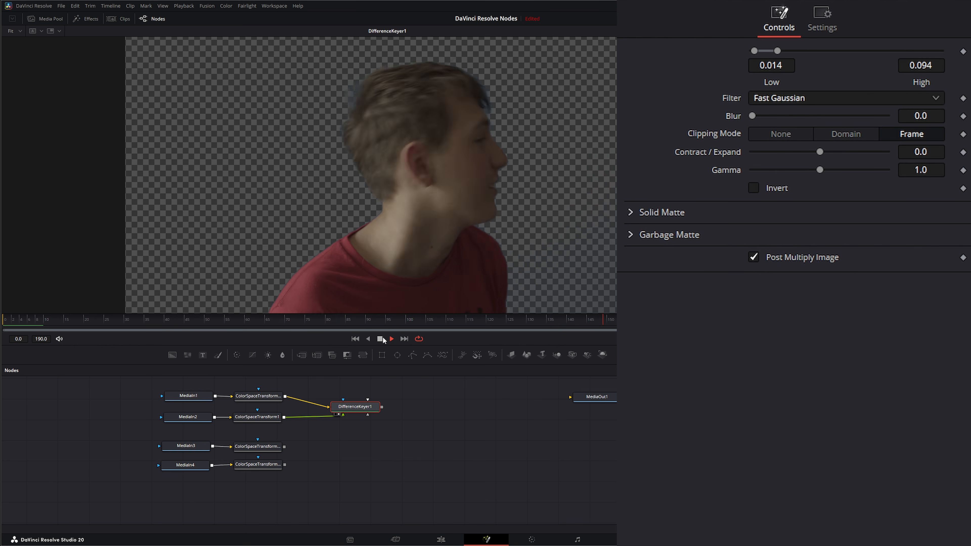
pyautogui.click(355, 339)
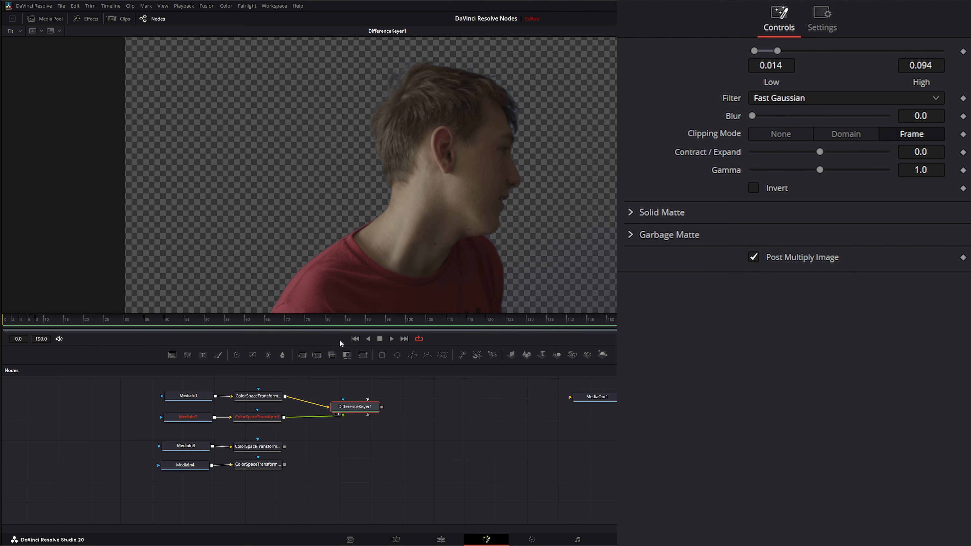
# - Keep the matte filter on Fast Gaussian and set the matte blur to 2.35
pyautogui.click(778, 99)
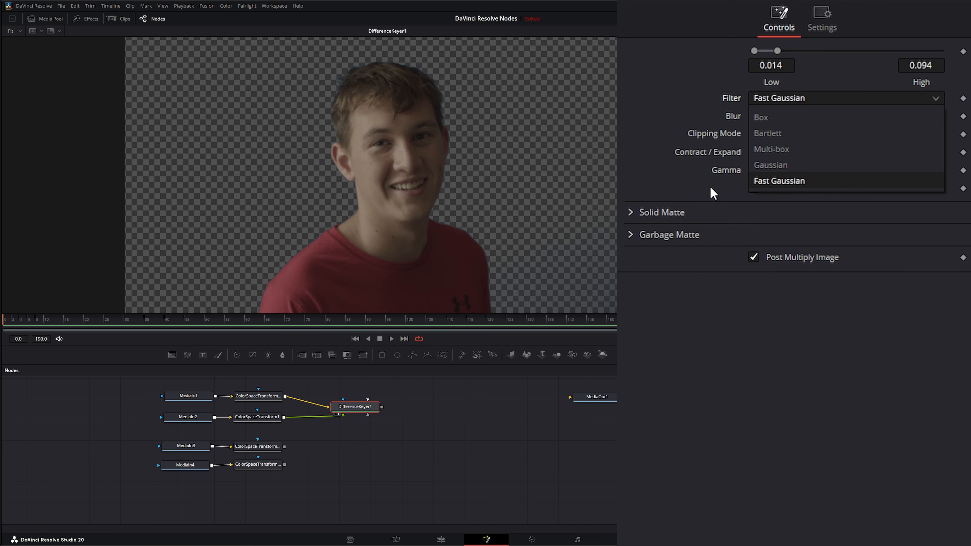
pyautogui.click(837, 185)
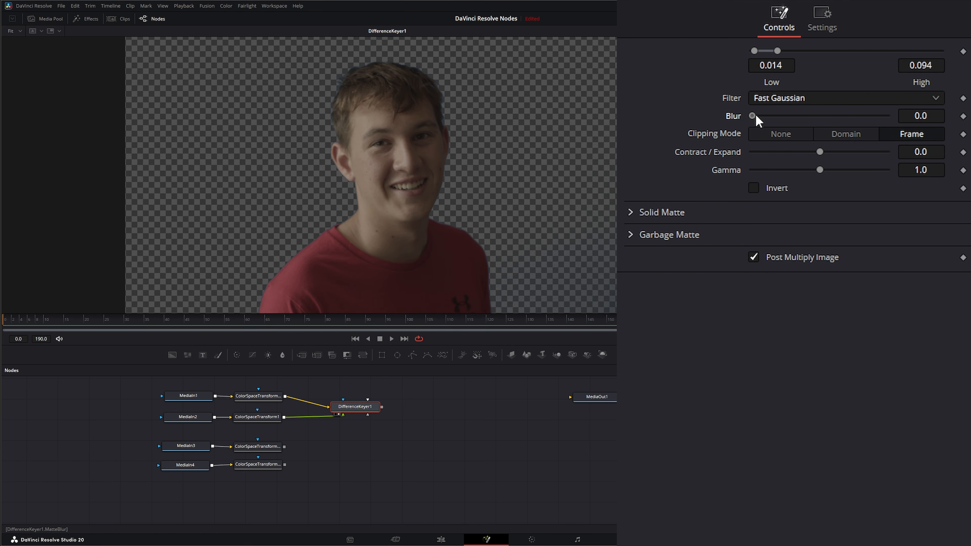
pyautogui.moveTo(756, 116); pyautogui.dragTo(787, 119)
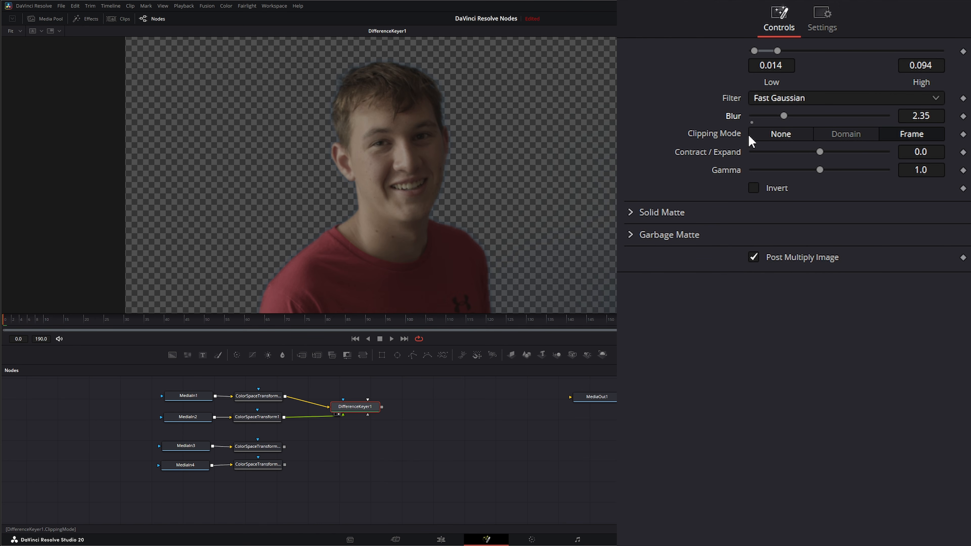
pyautogui.moveTo(358, 407); pyautogui.dragTo(368, 406)
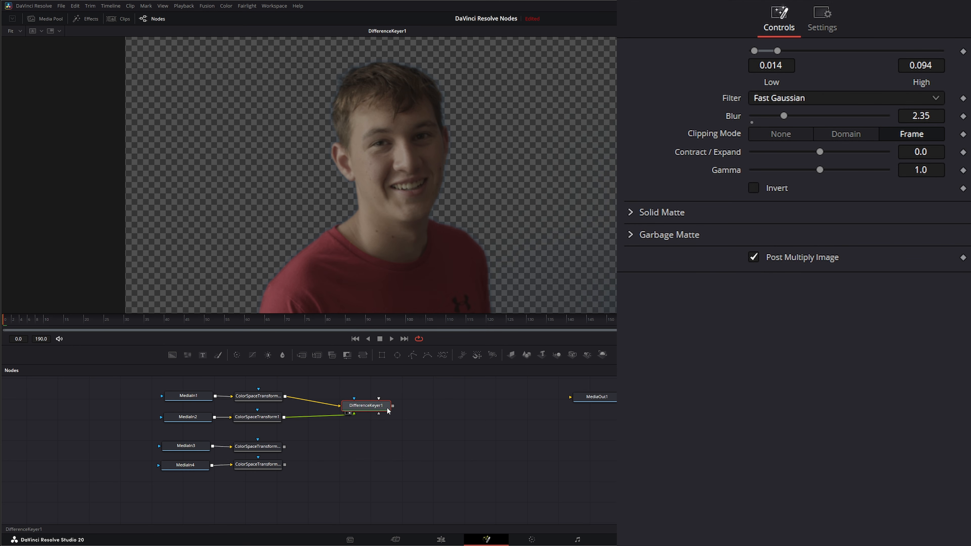
pyautogui.moveTo(378, 406); pyautogui.dragTo(382, 407)
pyautogui.moveTo(459, 407); pyautogui.dragTo(464, 402)
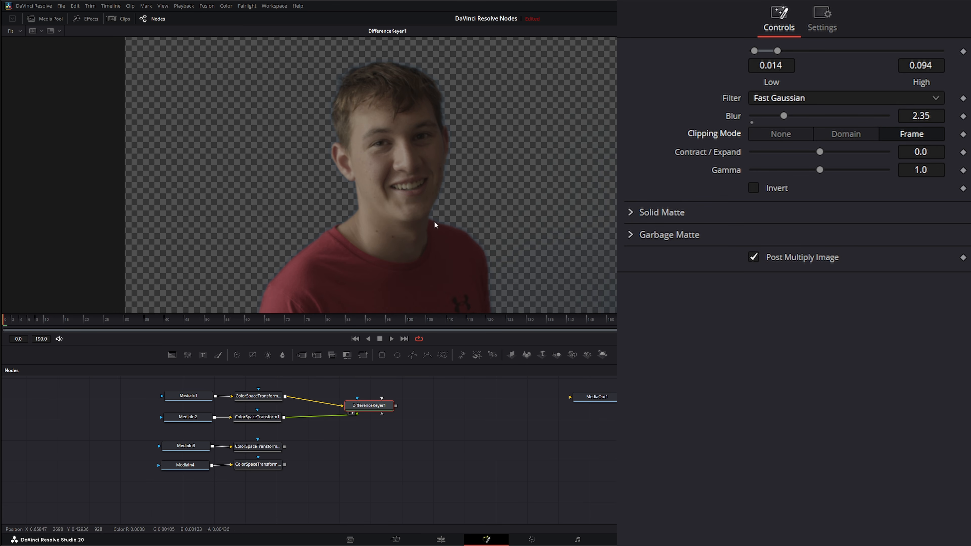
# - Try the Domain clipping mode on the Difference Keyer and settle on None
pyautogui.click(849, 135)
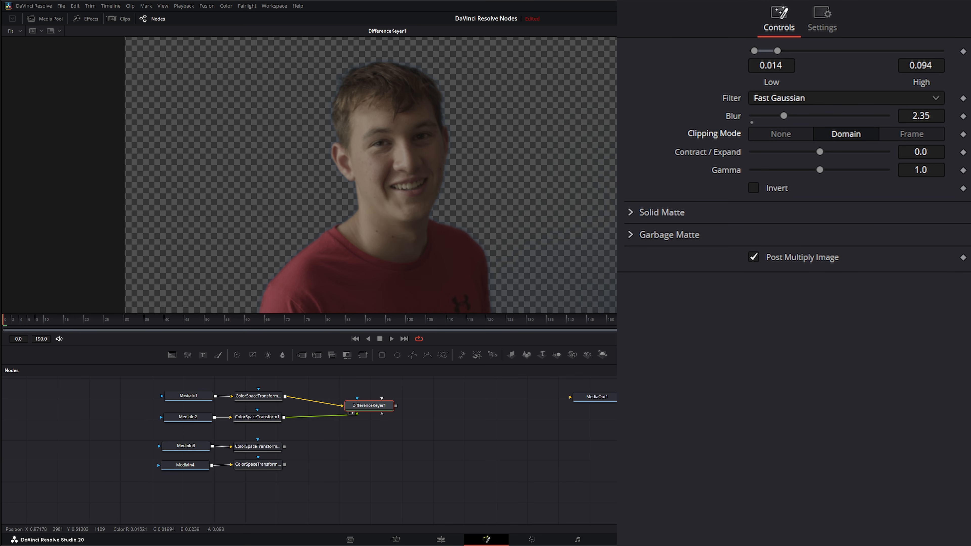
pyautogui.click(781, 134)
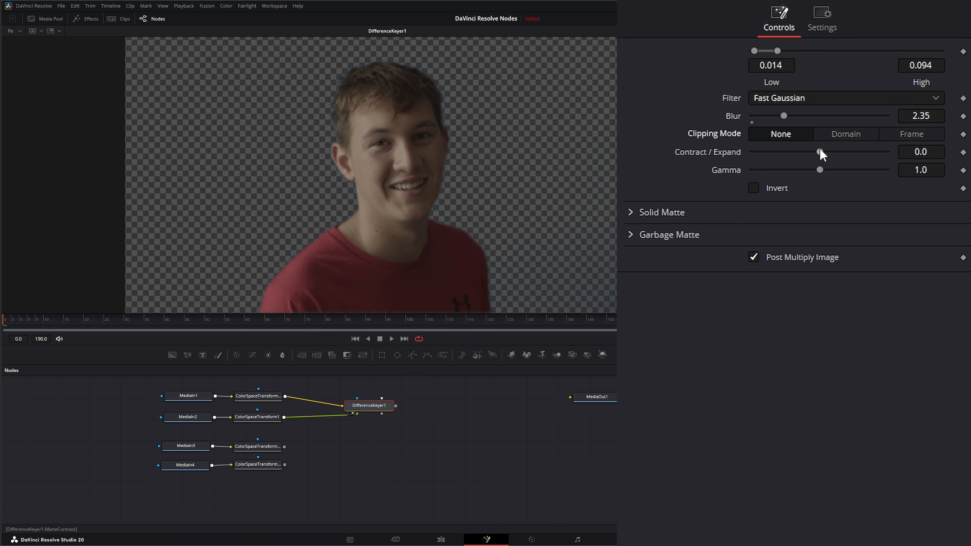
# - Try the matte's Contract / Expand, Gamma and Invert options and restore their defaults
pyautogui.moveTo(820, 151); pyautogui.dragTo(820, 174)
pyautogui.doubleClick(731, 154)
pyautogui.doubleClick(731, 171)
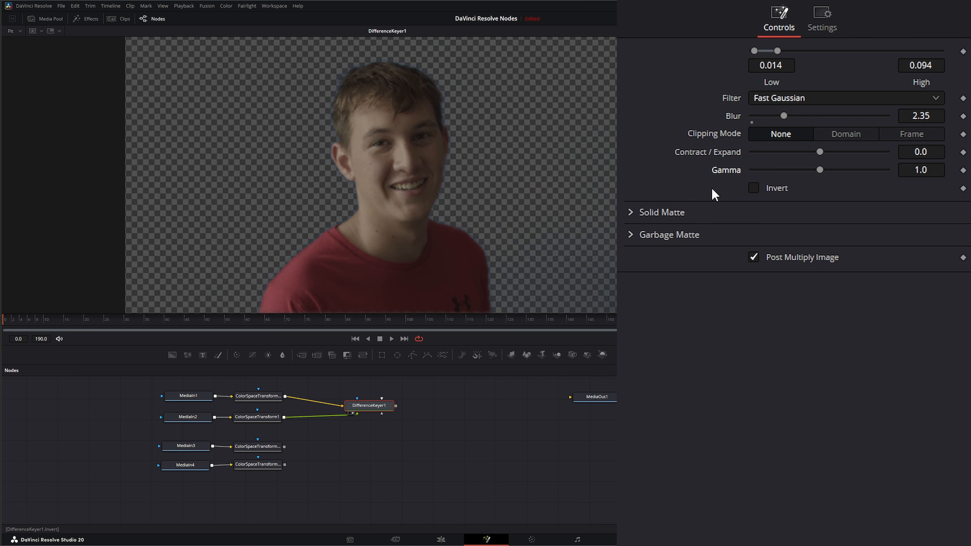
pyautogui.click(754, 188)
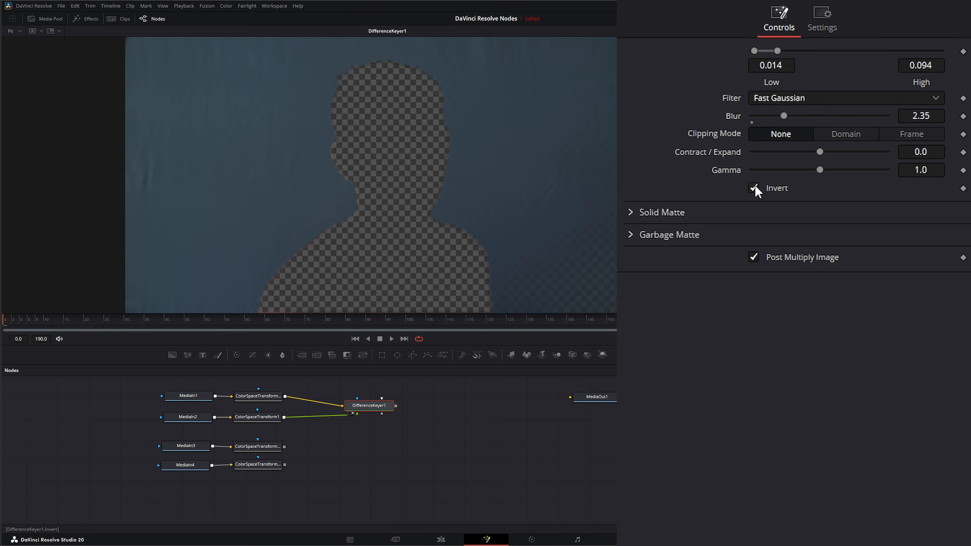
pyautogui.click(754, 188)
# - Expand the Difference Keyer's Solid Matte and Garbage Matte settings
pyautogui.click(627, 213)
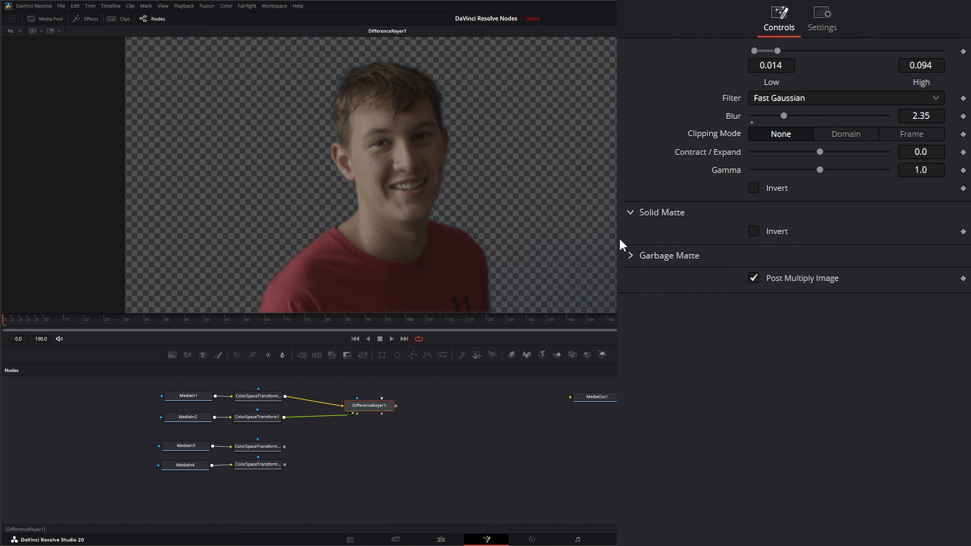
pyautogui.click(629, 256)
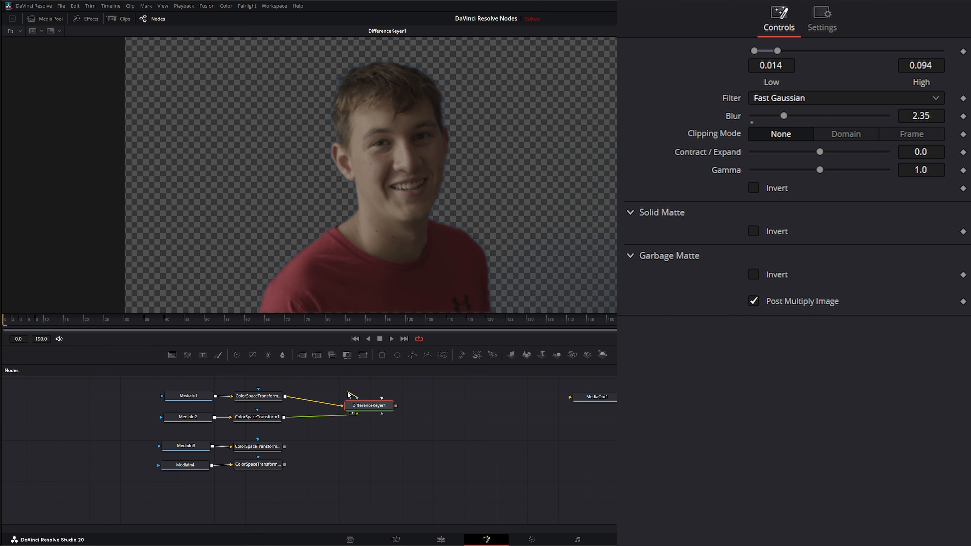
# - Add a Rectangle mask, move it down to about Y 0.398 and connect it to the Difference Keyer's Garbage Matte input
pyautogui.moveTo(381, 355); pyautogui.dragTo(356, 411)
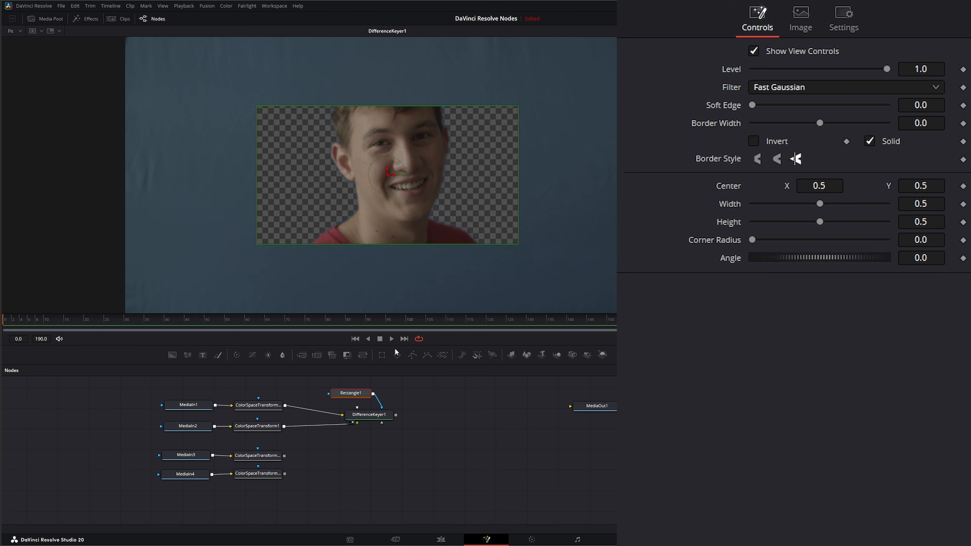
pyautogui.moveTo(389, 177); pyautogui.dragTo(390, 205)
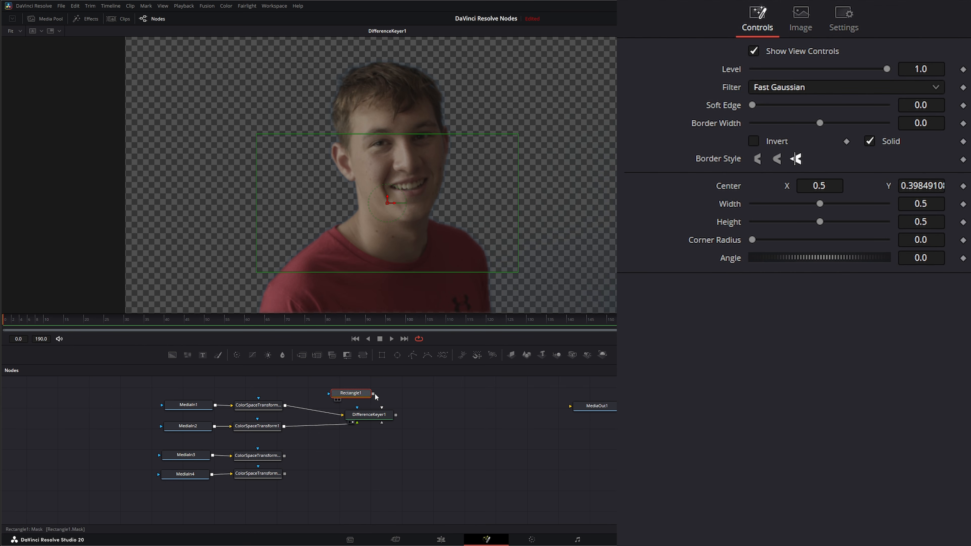
pyautogui.moveTo(374, 393); pyautogui.dragTo(383, 424)
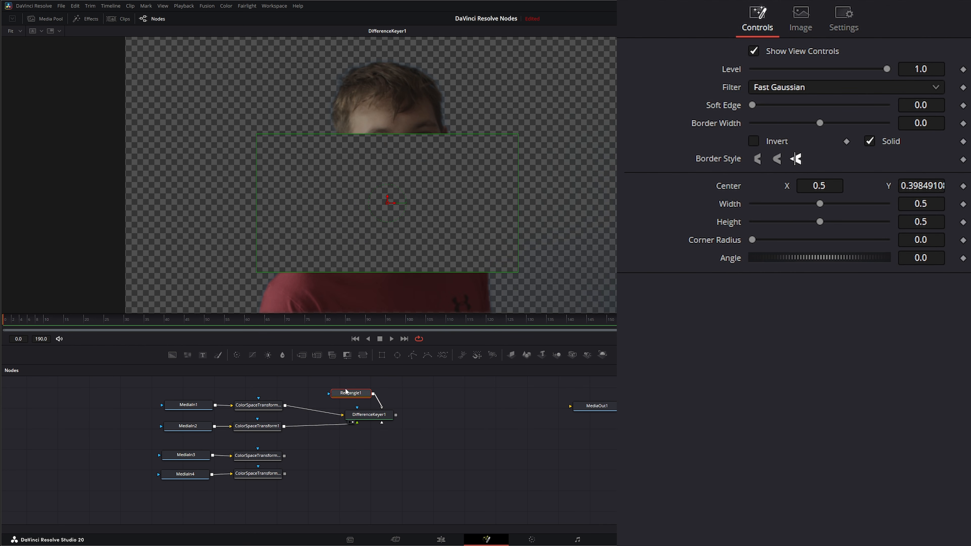
# - Try the Difference Keyer's Garbage Matte Invert option and turn it back off
pyautogui.click(368, 417)
pyautogui.click(754, 275)
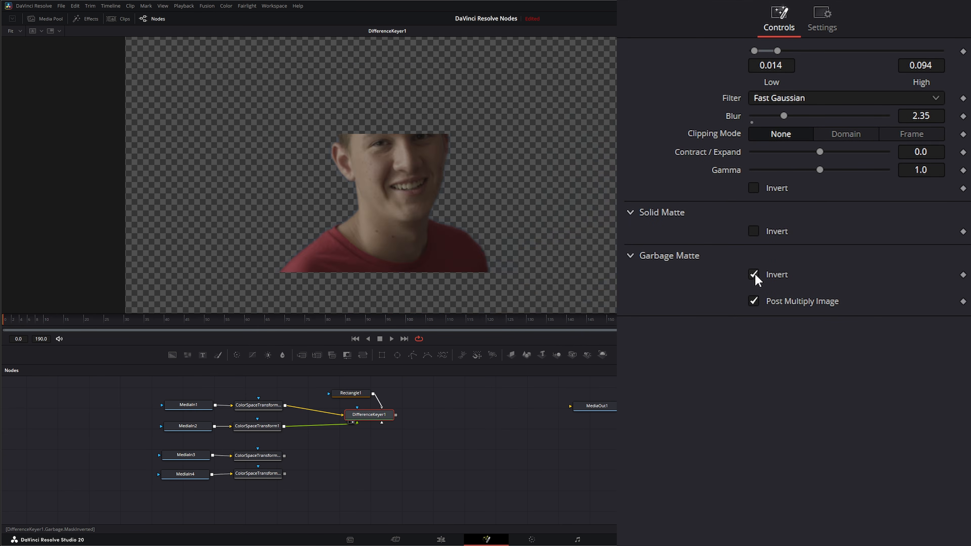
pyautogui.click(754, 274)
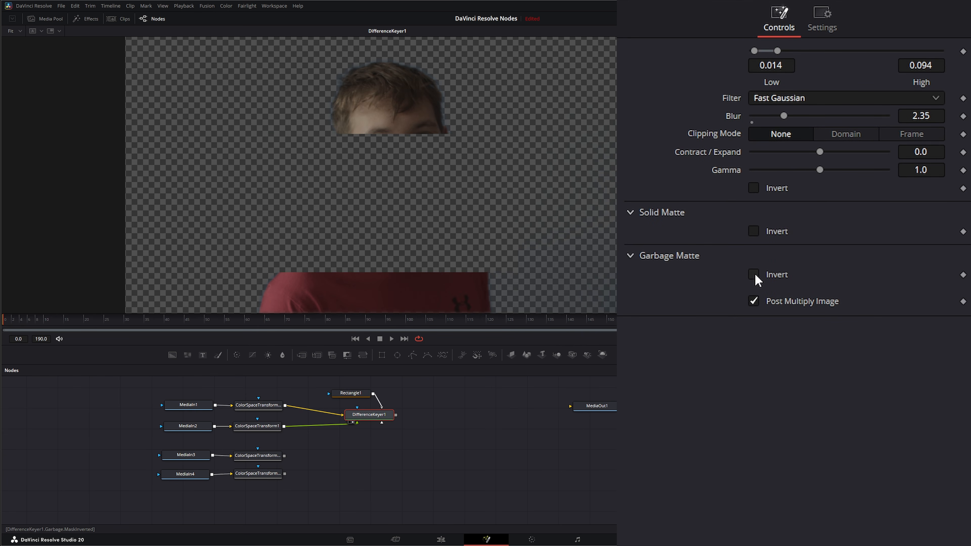
# - Invert the Rectangle mask and frame it around the subject with a height of about 1.11 and center near X 0.488, Y 0.392
pyautogui.click(350, 393)
pyautogui.click(754, 141)
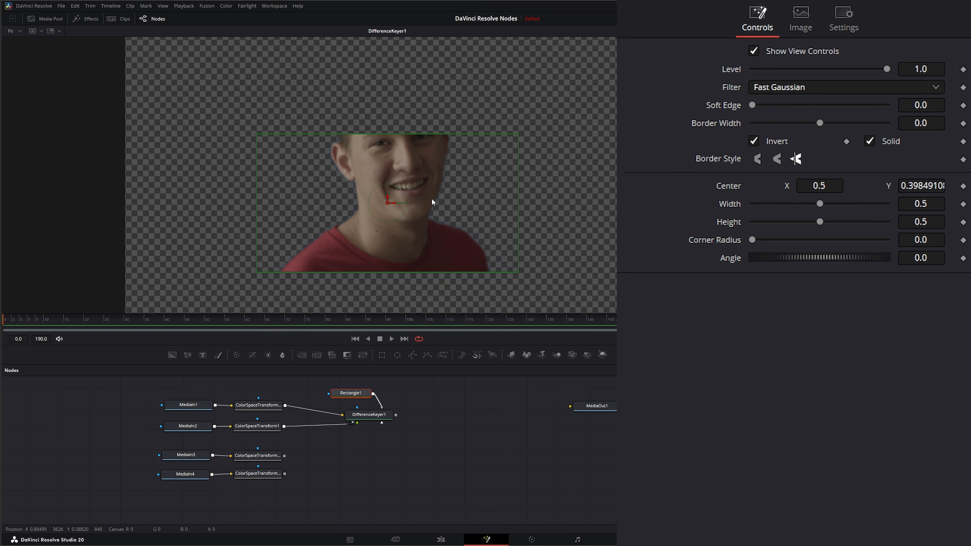
pyautogui.moveTo(444, 134); pyautogui.dragTo(433, 49)
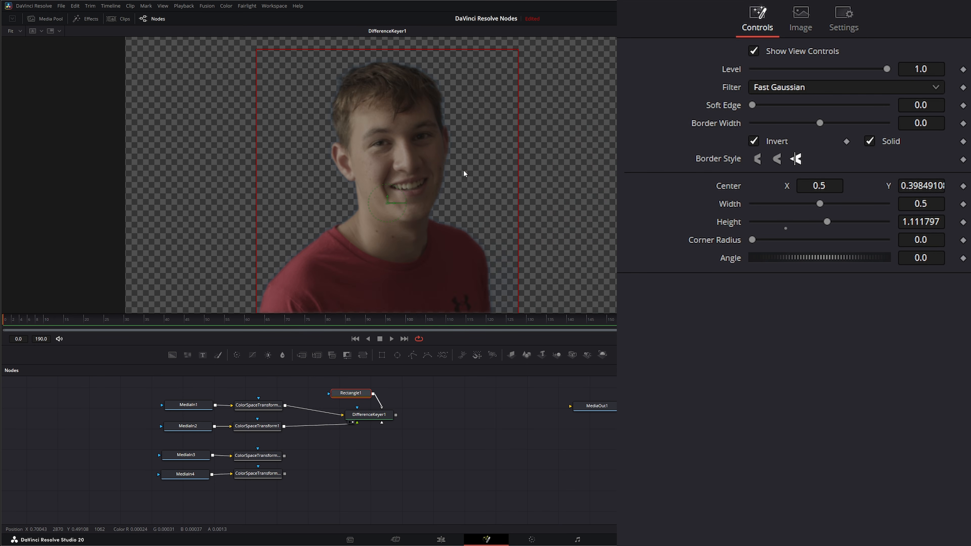
pyautogui.moveTo(386, 201); pyautogui.dragTo(384, 207)
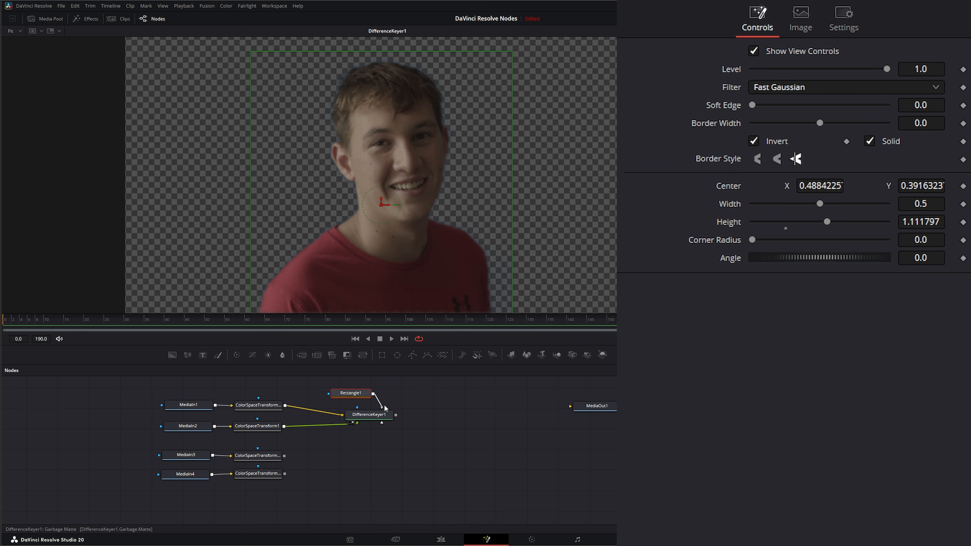
# - Reconnect the Rectangle mask to the Difference Keyer's Solid Matte input and turn off the mask's Invert option
pyautogui.moveTo(382, 404); pyautogui.dragTo(356, 394)
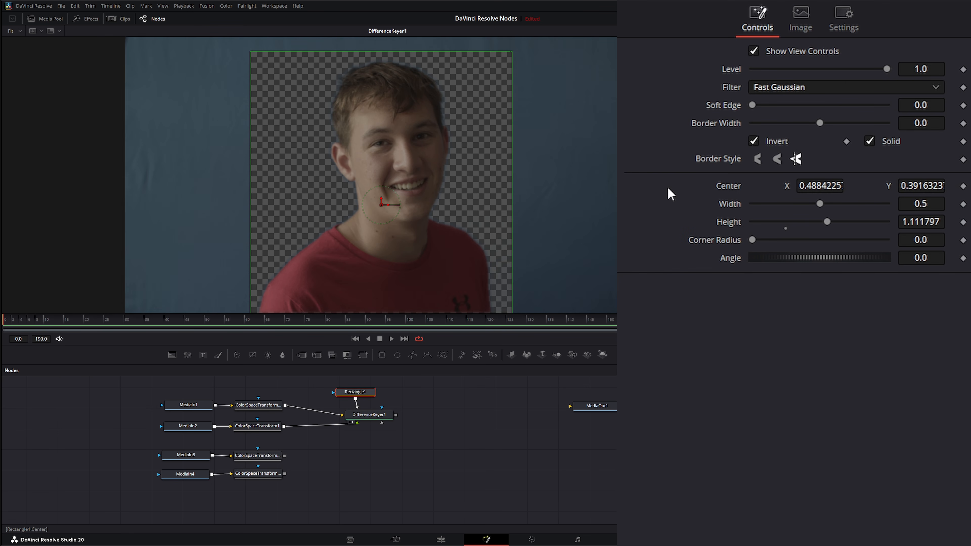
pyautogui.click(754, 142)
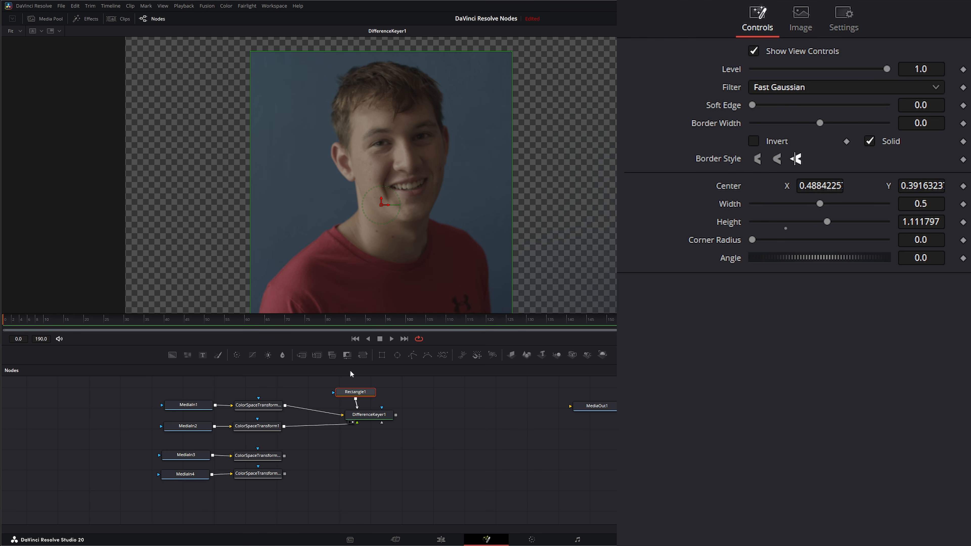
# - Try the Difference Keyer's Solid Matte Invert option and turn it back off
pyautogui.click(368, 414)
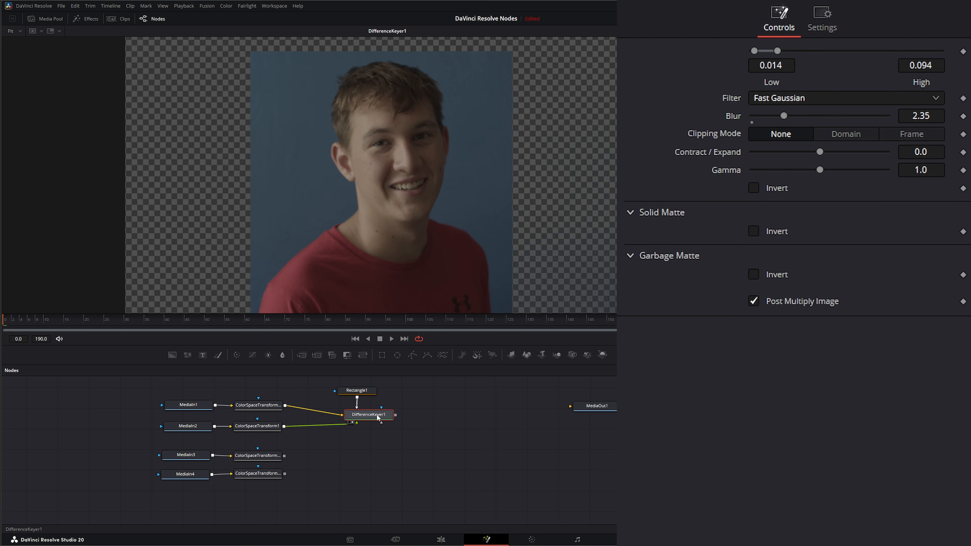
pyautogui.click(754, 232)
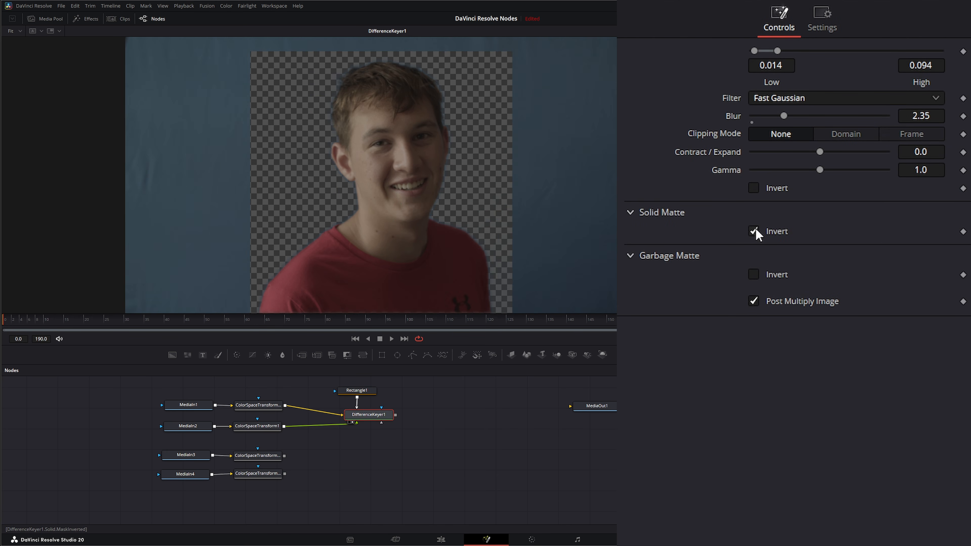
pyautogui.click(754, 232)
# - Delete the Rectangle mask and reselect the Difference Keyer
pyautogui.moveTo(325, 381); pyautogui.dragTo(401, 405)
pyautogui.press('Delete')
pyautogui.click(369, 414)
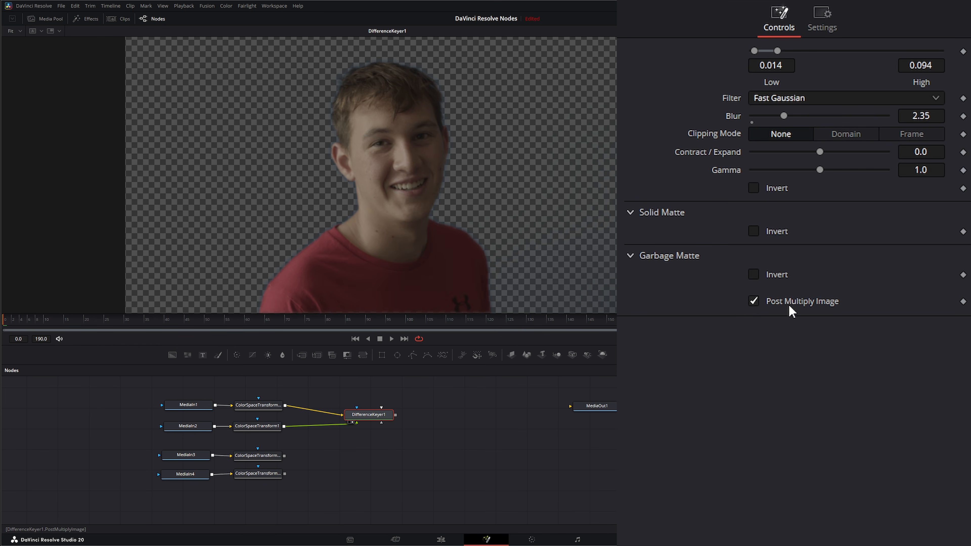
# - Try the Difference Keyer without Post Multiply Image, nudge its node slightly, and leave the option enabled
pyautogui.click(755, 305)
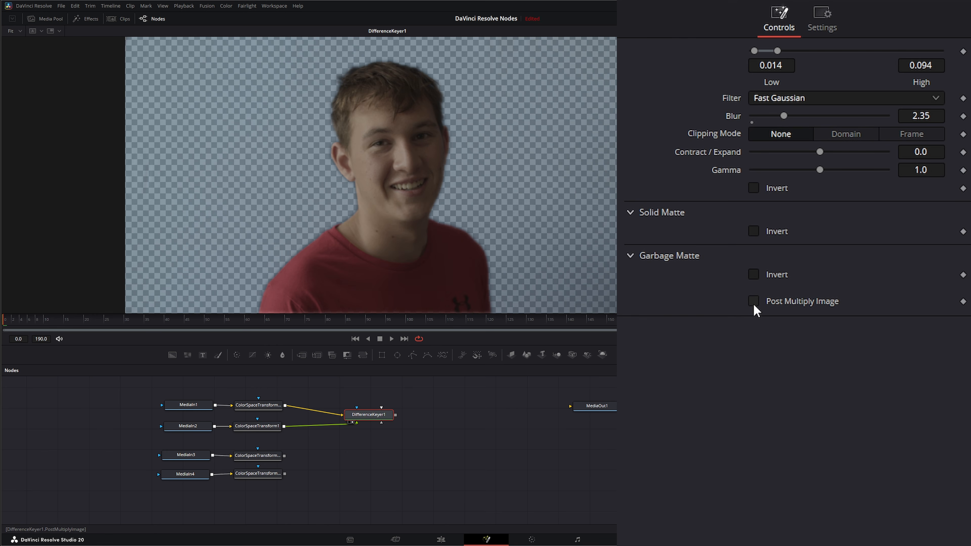
pyautogui.click(756, 307)
pyautogui.click(754, 304)
pyautogui.moveTo(384, 419)
pyautogui.mouseDown()
pyautogui.moveTo(481, 424)
pyautogui.moveTo(463, 409)
pyautogui.moveTo(402, 418)
pyautogui.mouseUp()
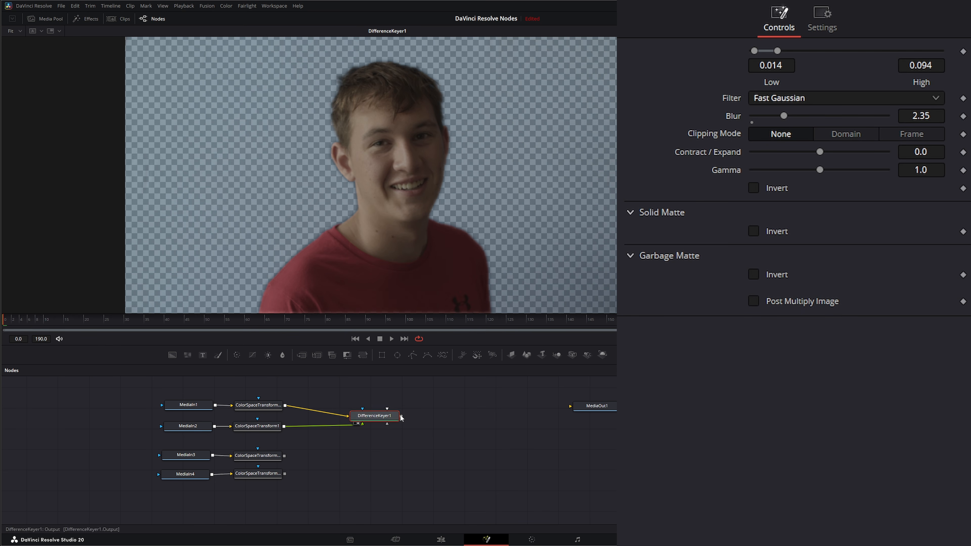
pyautogui.click(754, 301)
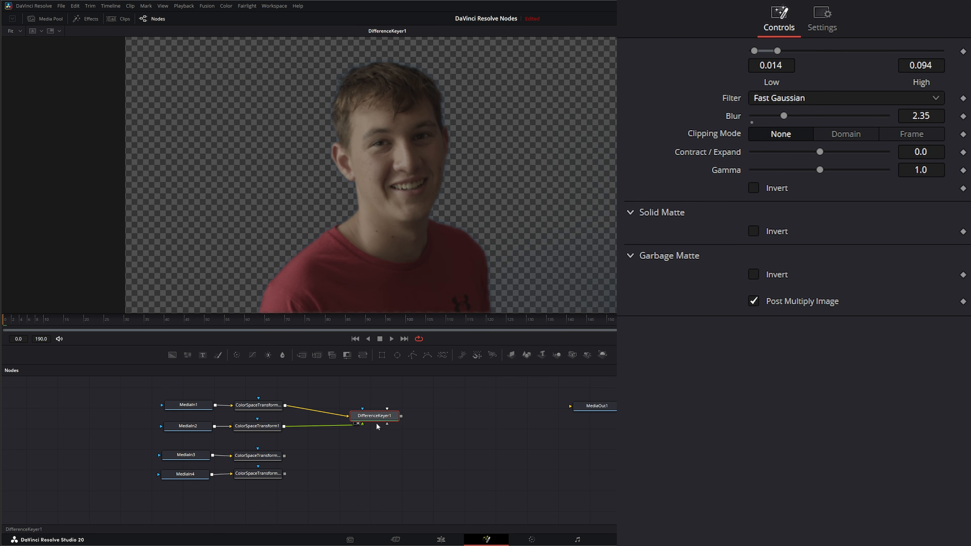
# - View the living room clean plate through MediaIn3's color space transform and select MediaIn4's color space transform
pyautogui.moveTo(264, 457); pyautogui.dragTo(277, 276)
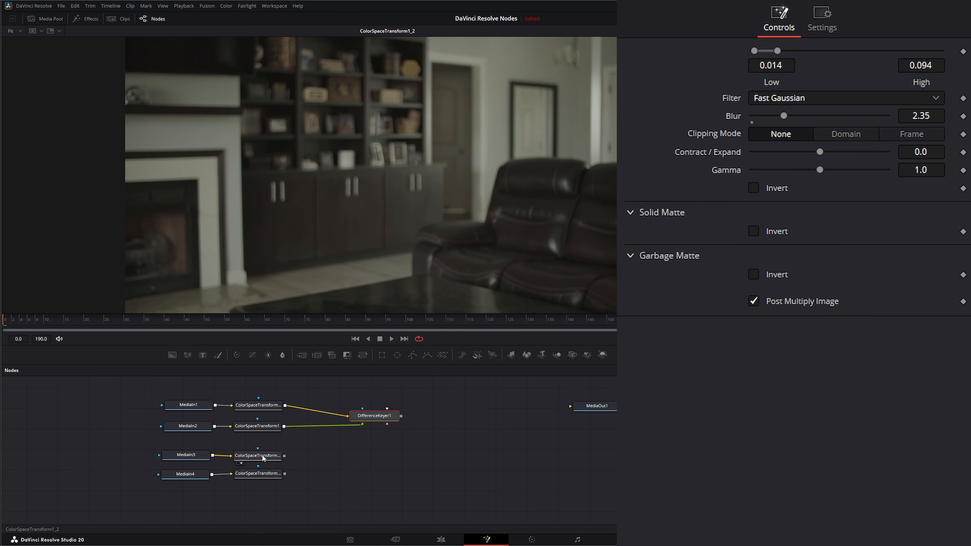
pyautogui.moveTo(264, 458)
pyautogui.mouseDown()
pyautogui.moveTo(262, 480)
pyautogui.moveTo(264, 459)
pyautogui.mouseUp()
pyautogui.moveTo(262, 477); pyautogui.dragTo(264, 475)
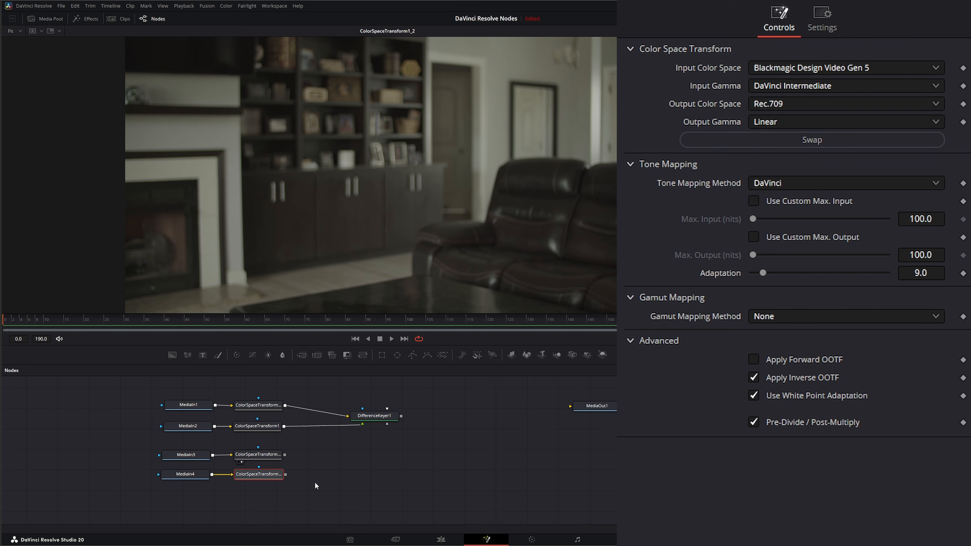
# - Add a second Difference Keyer with MediaIn3's transform as background and MediaIn4's as foreground, and show it in the viewer
pyautogui.click(353, 465)
pyautogui.hotkey('shift', 'space')
pyautogui.write('dif')
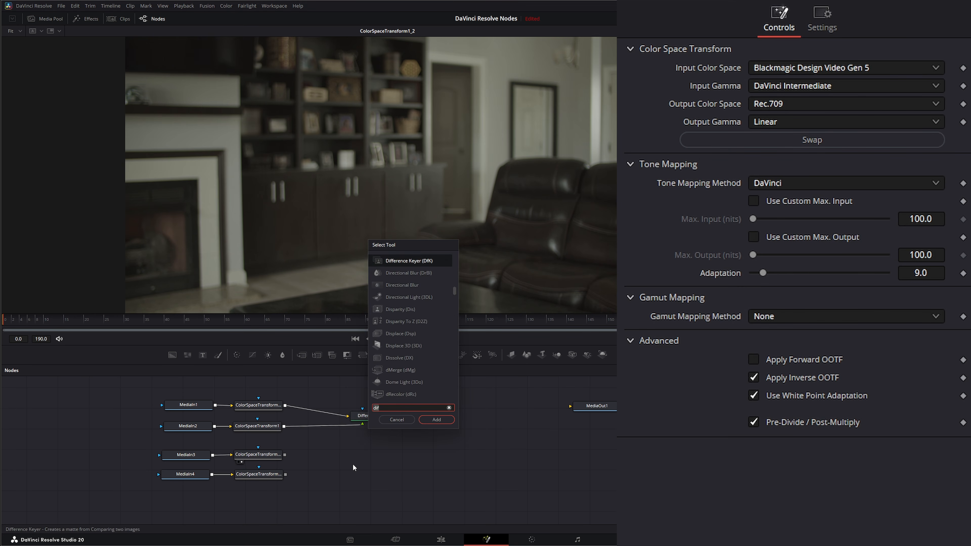
pyautogui.write('f')
pyautogui.press('Return')
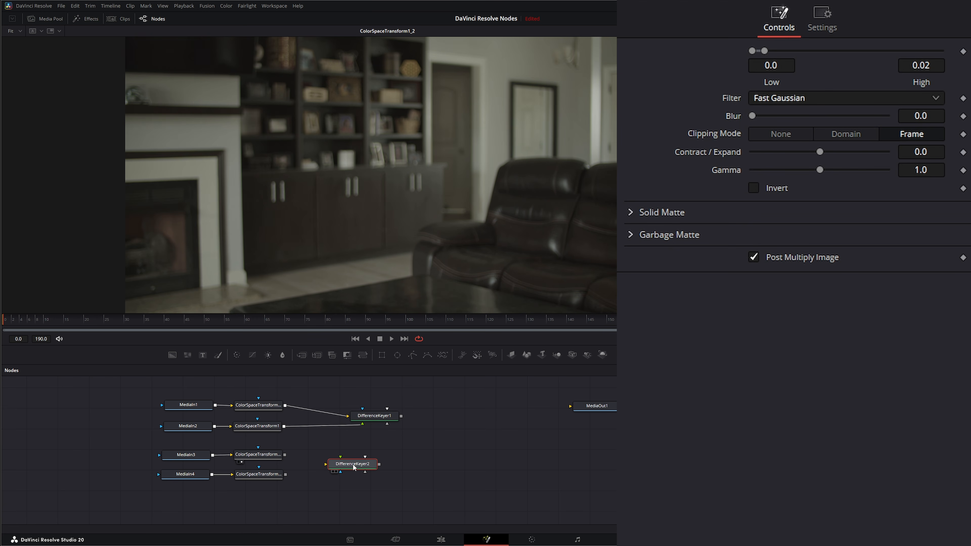
pyautogui.moveTo(284, 455); pyautogui.dragTo(377, 257)
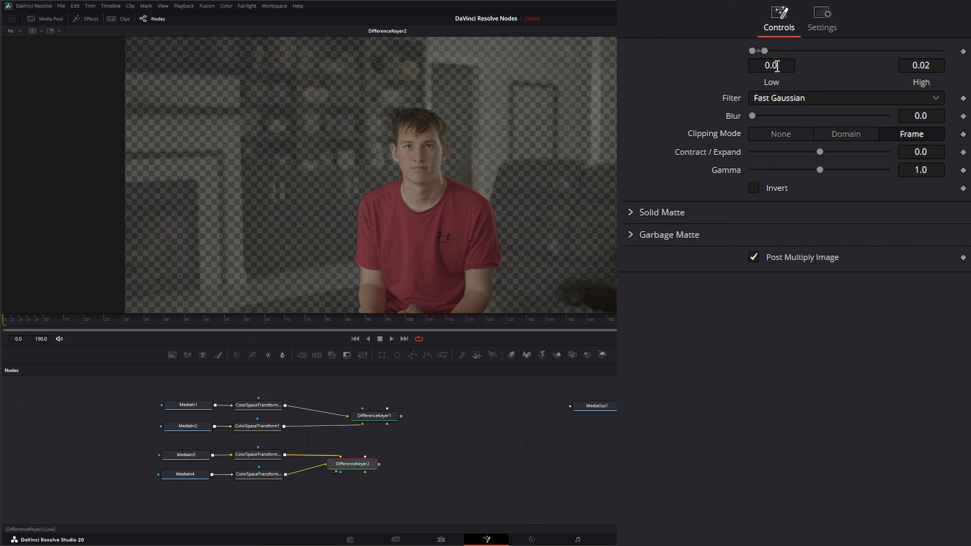
# - Set the second keyer's Low threshold to 0.004 and High to 0.0594, and check its alpha channel
pyautogui.moveTo(778, 67); pyautogui.dragTo(780, 67)
pyautogui.moveTo(921, 65); pyautogui.dragTo(943, 65)
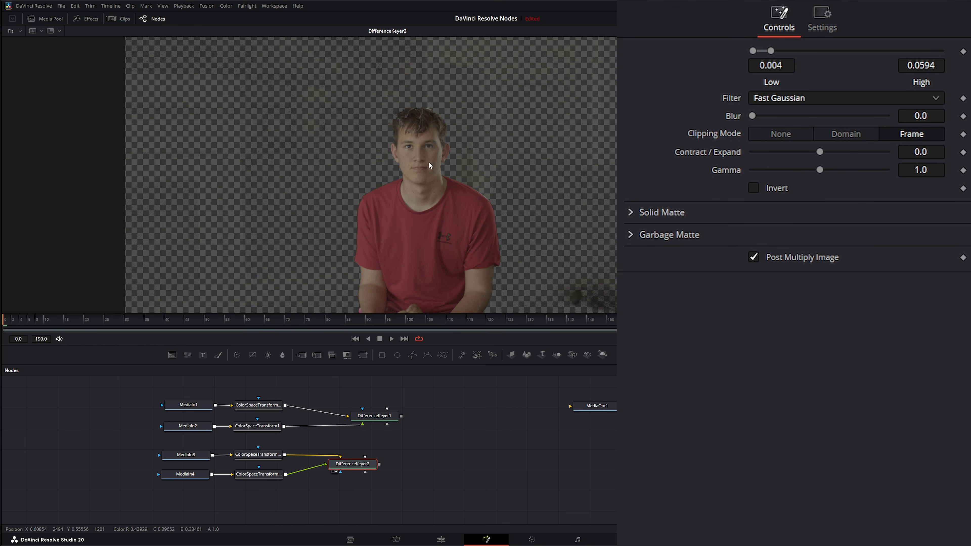
pyautogui.press('a')
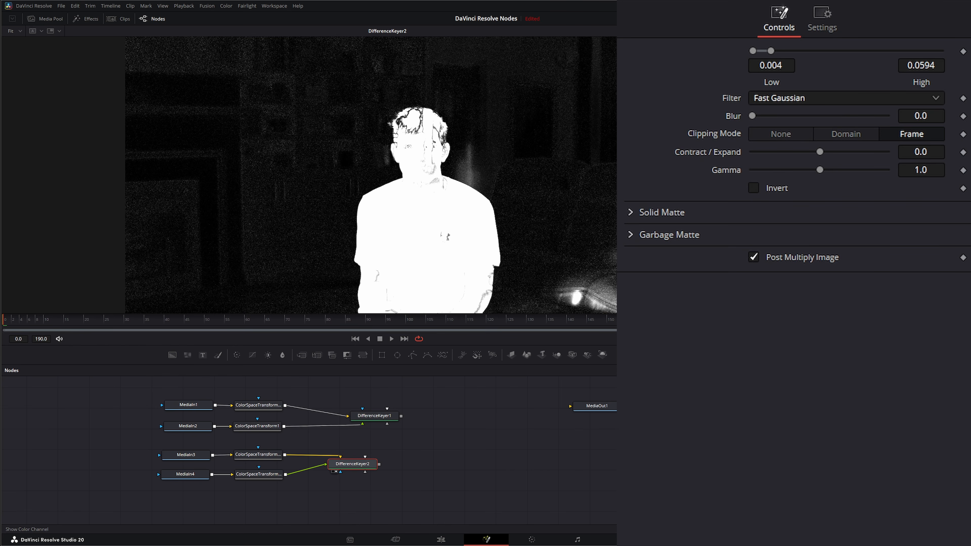
pyautogui.press('c')
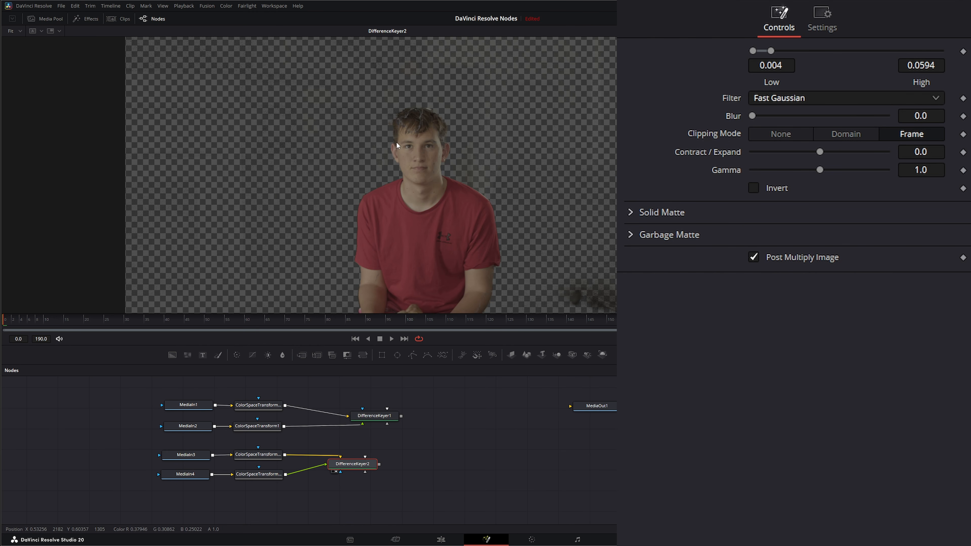
# - Play back the living room key, reset the Low and High thresholds to 0.0 and 0.02, and stop playback
pyautogui.click(390, 338)
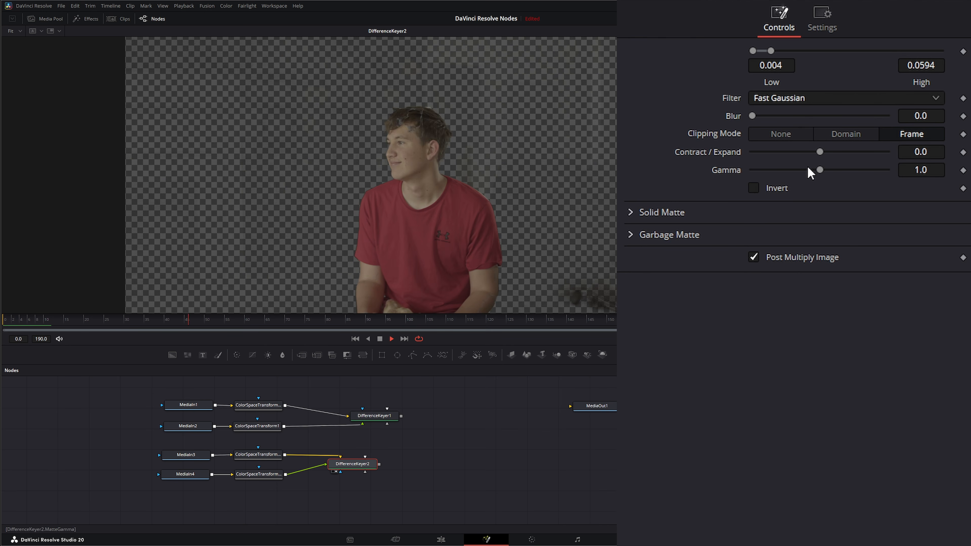
pyautogui.click(963, 2)
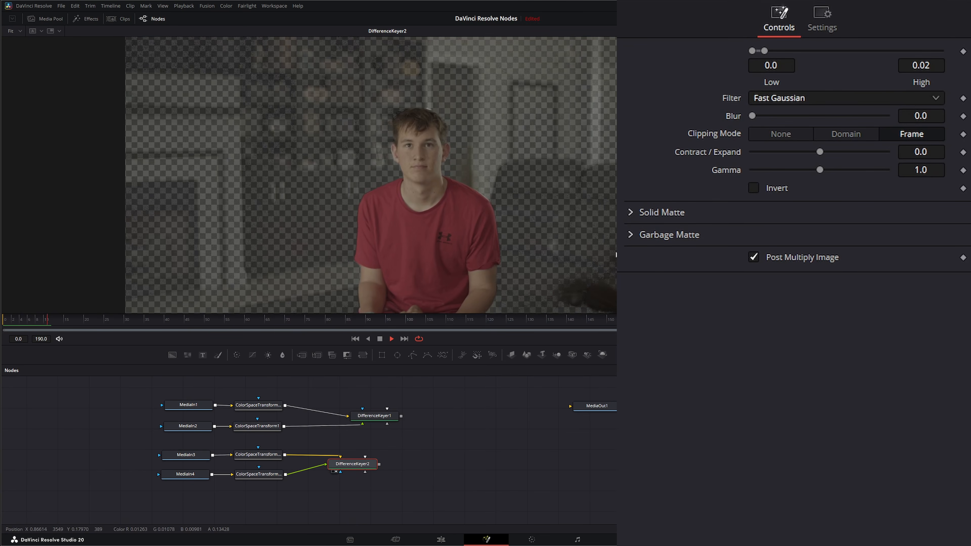
pyautogui.click(380, 339)
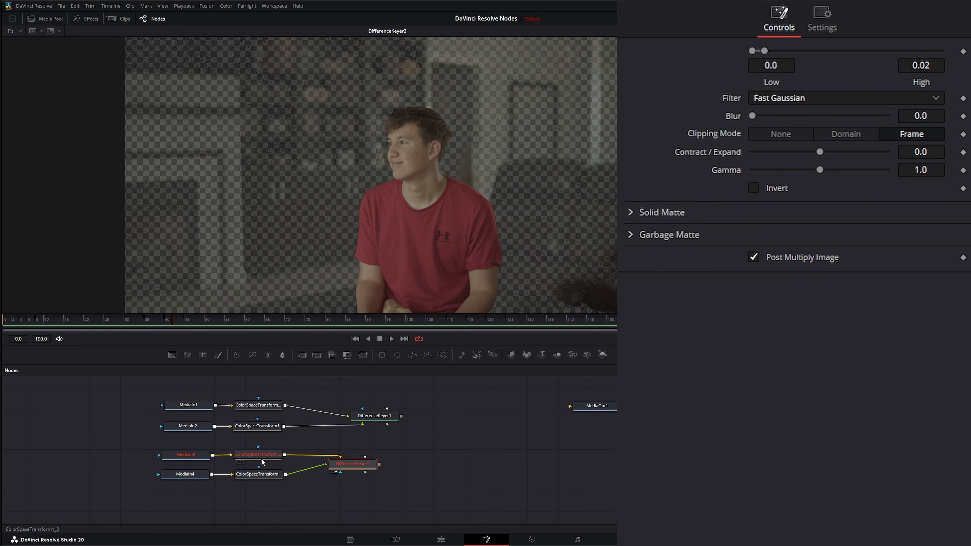
# - Compare the living room clean plate and the subject shot by viewing their color space transforms alternately
pyautogui.click(239, 462)
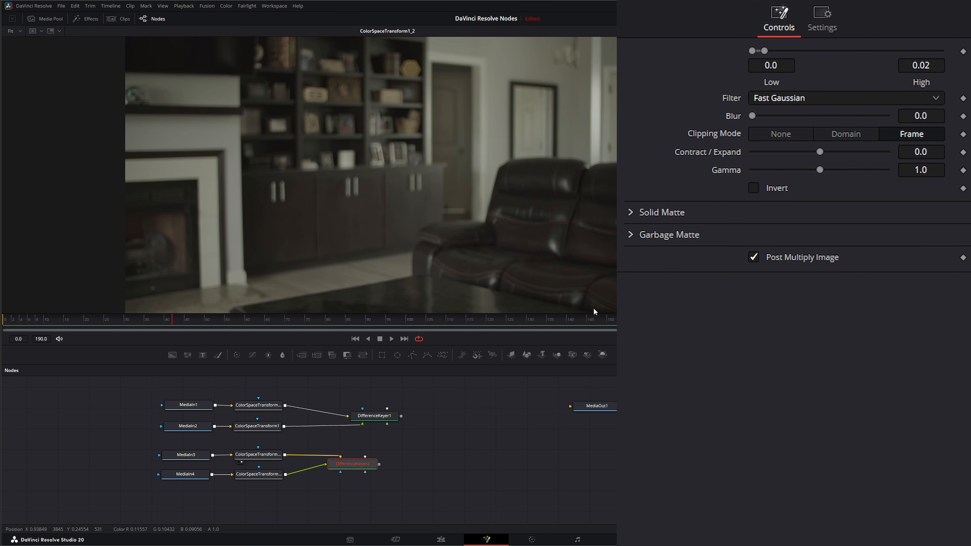
pyautogui.moveTo(267, 473); pyautogui.dragTo(289, 262)
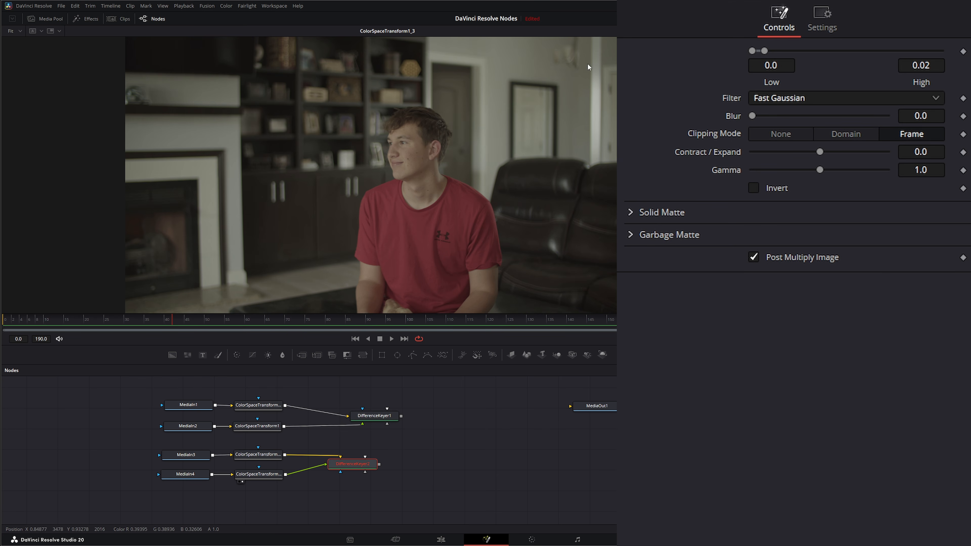
pyautogui.moveTo(259, 454); pyautogui.dragTo(288, 231)
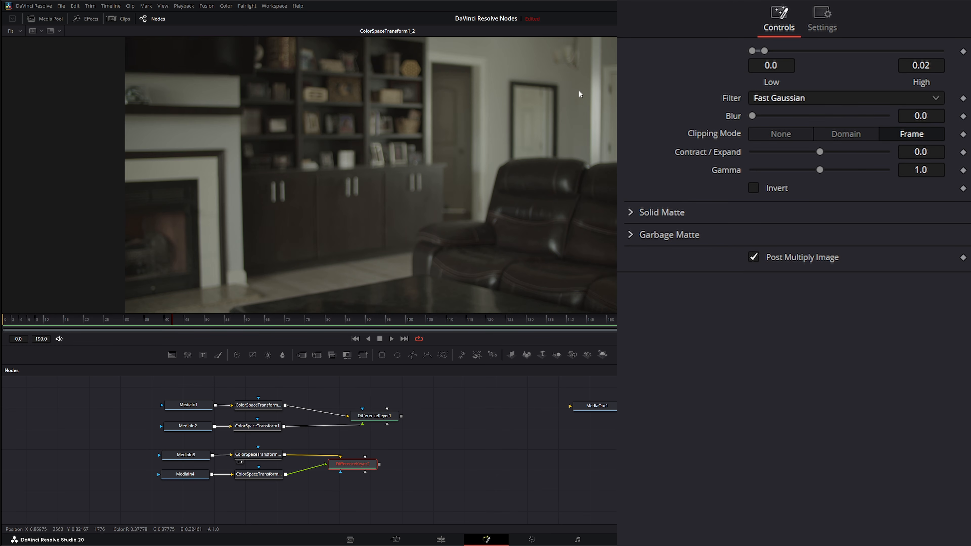
pyautogui.moveTo(270, 478); pyautogui.dragTo(270, 283)
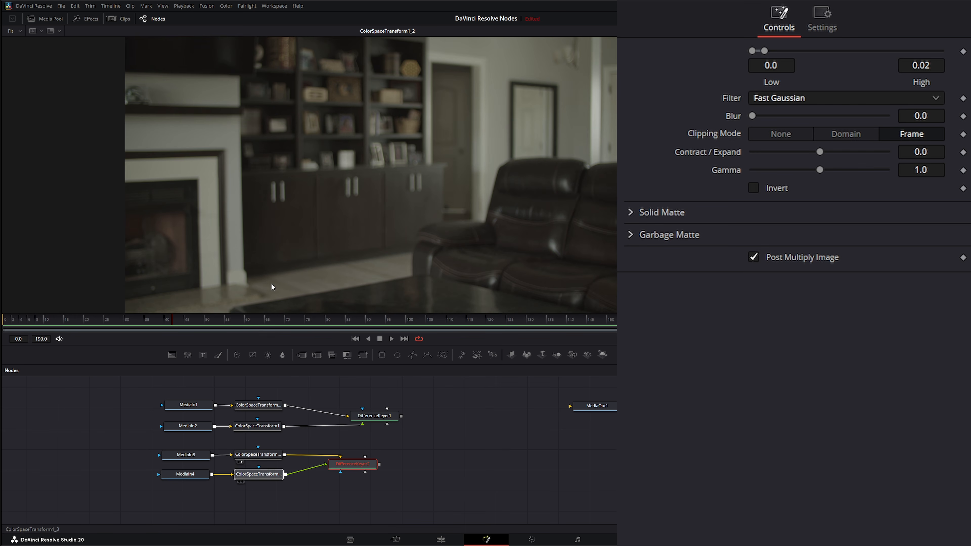
pyautogui.click(258, 456)
pyautogui.moveTo(266, 233); pyautogui.dragTo(267, 234)
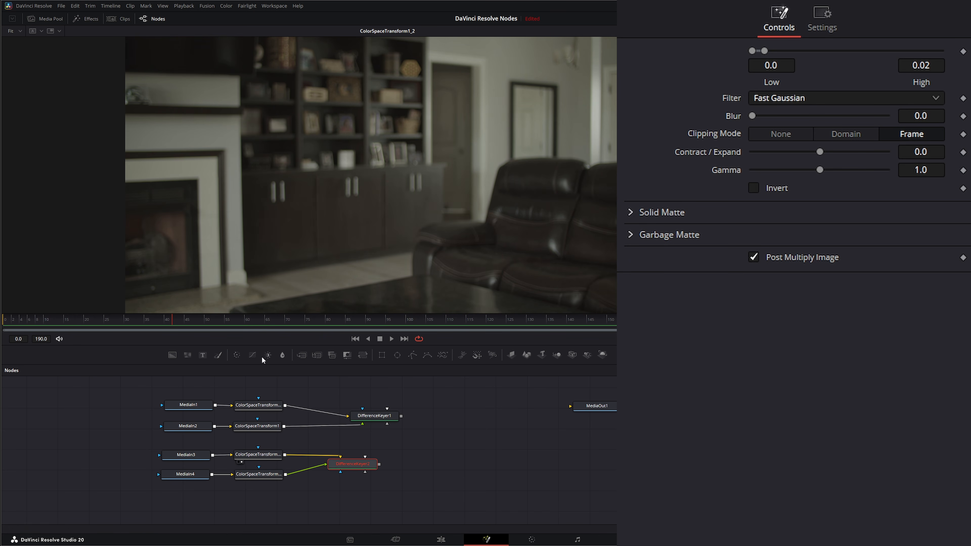
pyautogui.moveTo(259, 474); pyautogui.dragTo(267, 231)
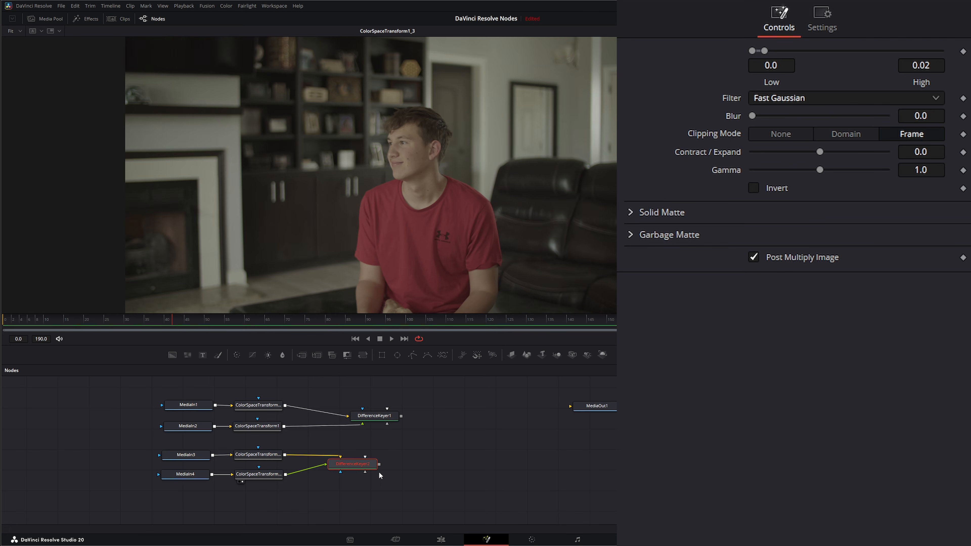
# - Show the second Difference Keyer in the viewer and align its node beneath the first Difference Keyer
pyautogui.moveTo(375, 468); pyautogui.dragTo(369, 224)
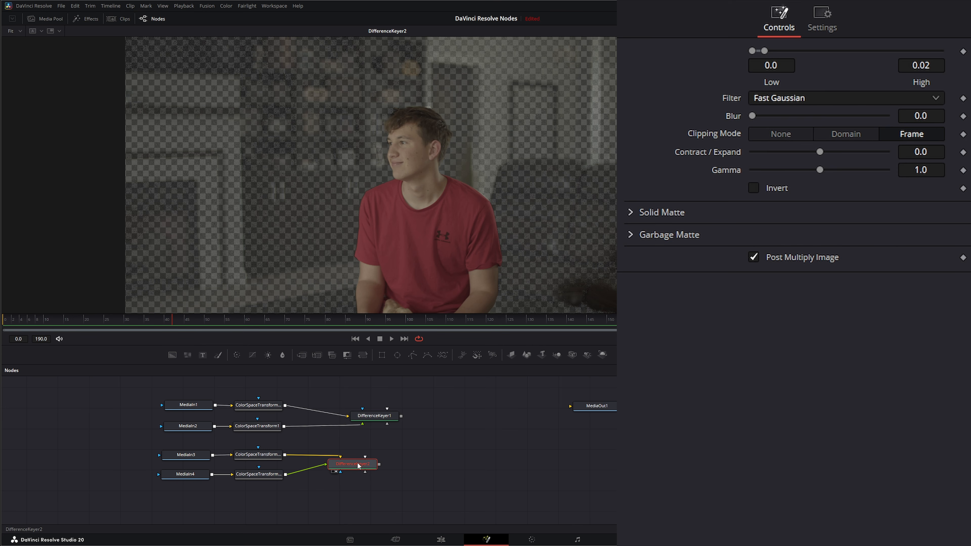
pyautogui.moveTo(359, 466); pyautogui.dragTo(378, 461)
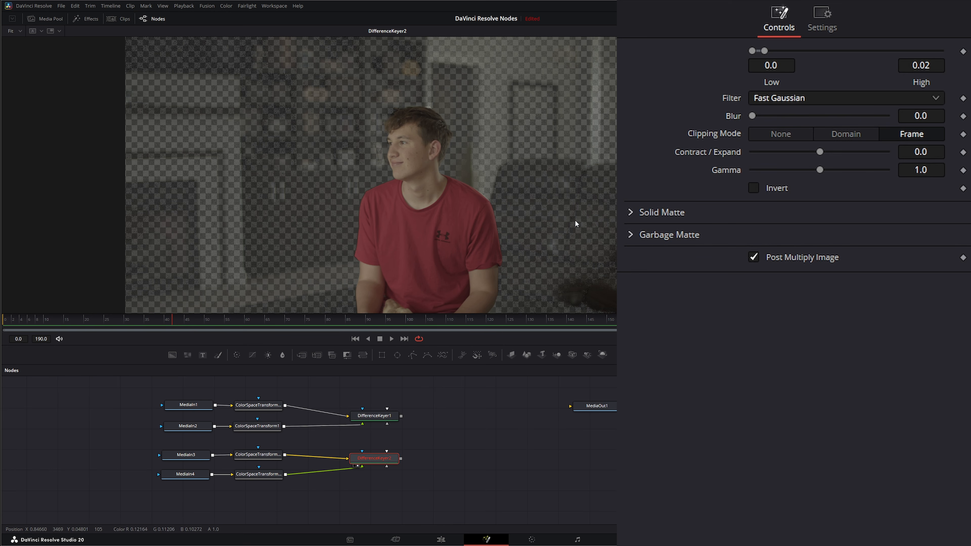
# - Insert a Noise Reduction node between the living room clean plate's color space transform and the second Difference Keyer, and show it in the viewer
pyautogui.moveTo(381, 457); pyautogui.dragTo(390, 463)
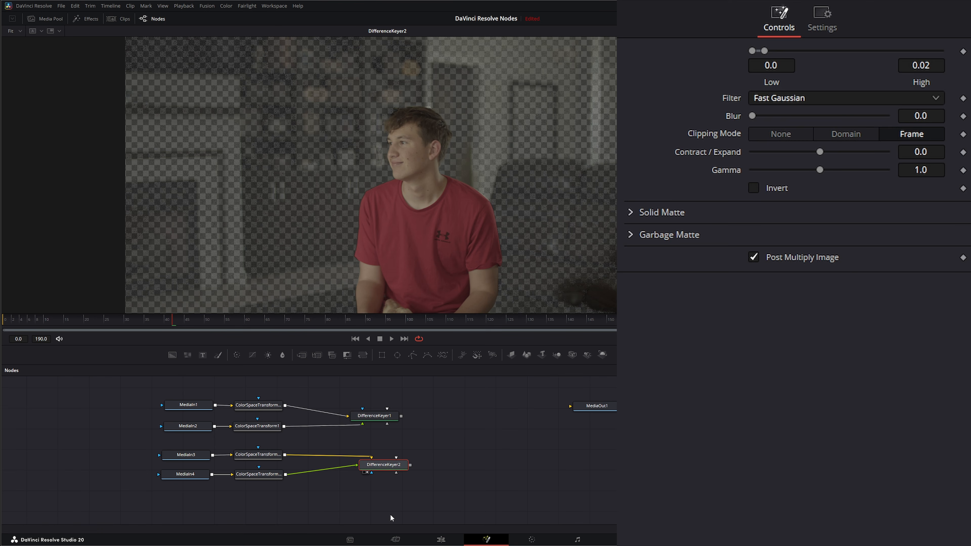
pyautogui.moveTo(390, 464); pyautogui.dragTo(392, 463)
pyautogui.click(270, 458)
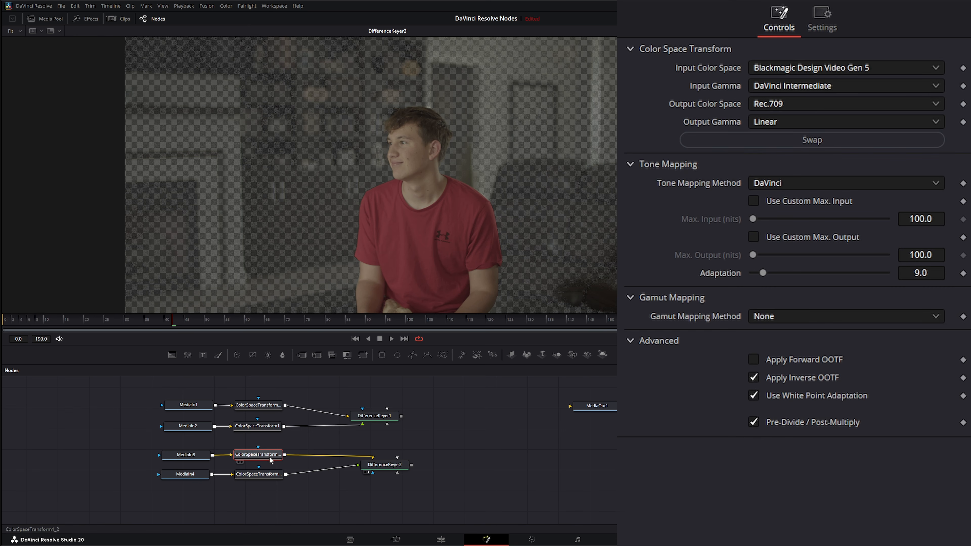
pyautogui.hotkey('shift', 'space')
pyautogui.write('diff')
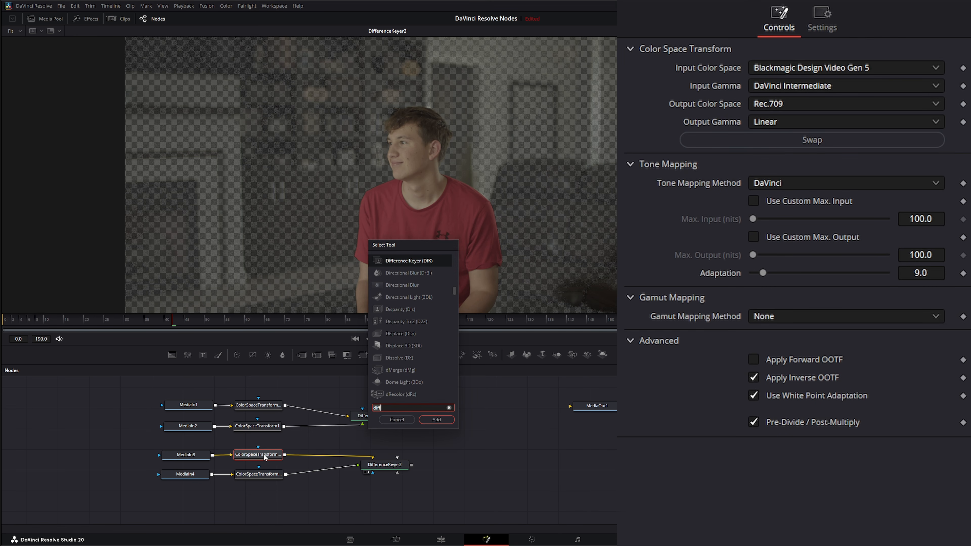
pyautogui.press('BackSpace')
pyautogui.press('BackSpace')
pyautogui.press('BackSpace')
pyautogui.press('BackSpace')
pyautogui.write('noi')
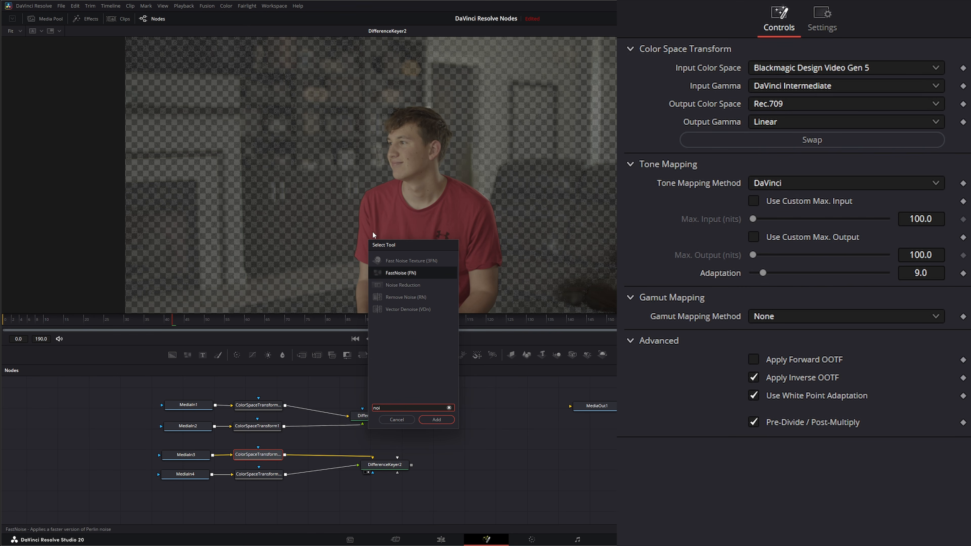
pyautogui.click(404, 285)
pyautogui.click(441, 421)
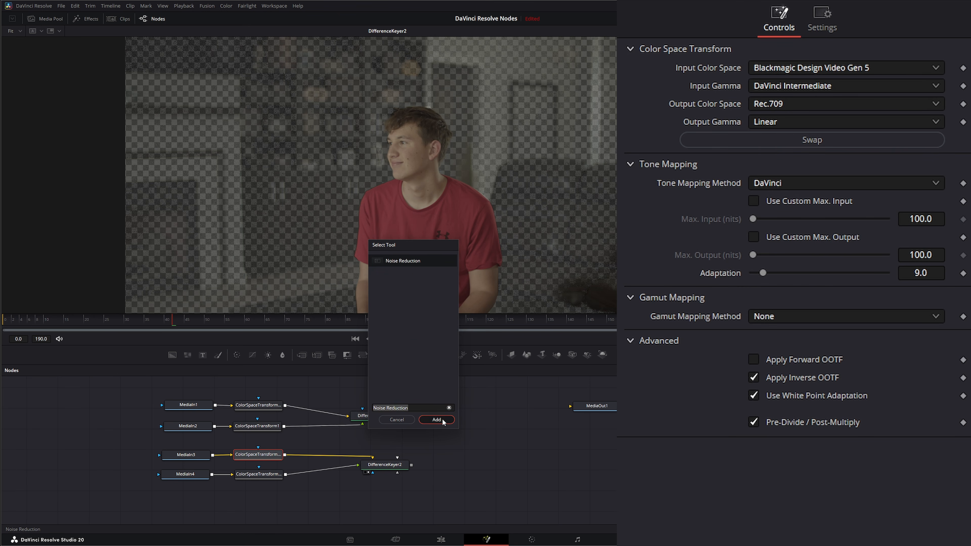
pyautogui.moveTo(316, 458); pyautogui.dragTo(334, 241)
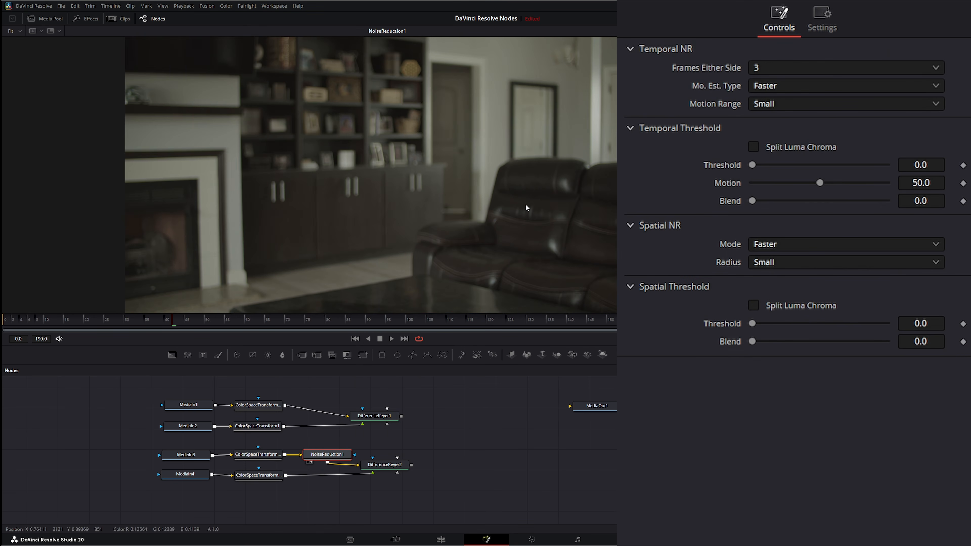
# - Set the Noise Reduction node's motion estimation type to Better and its temporal threshold to 12
pyautogui.click(777, 84)
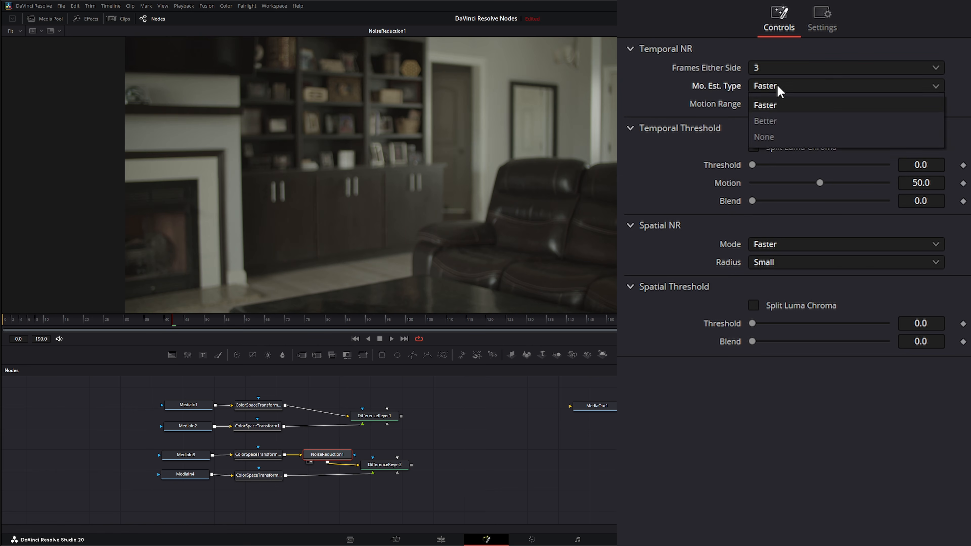
pyautogui.click(796, 124)
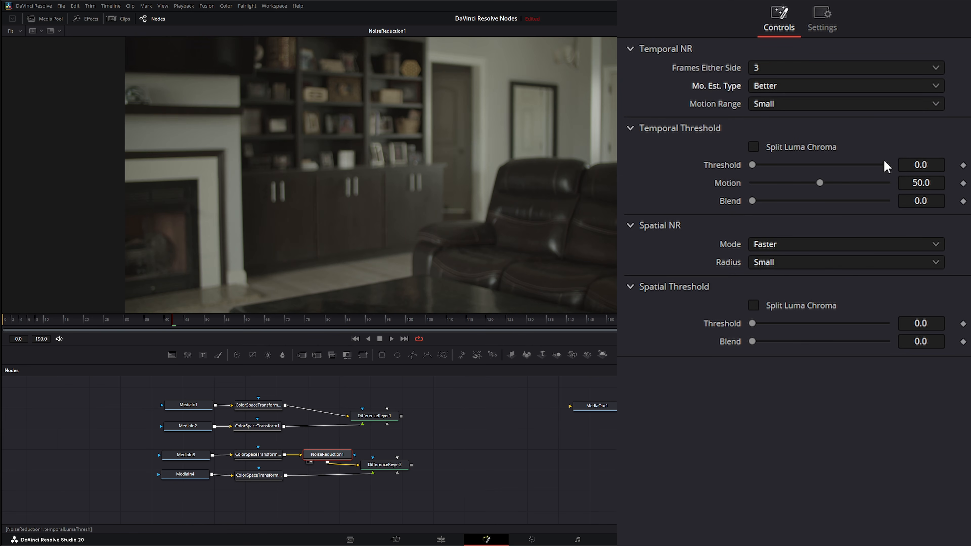
pyautogui.click(925, 164)
pyautogui.write('12')
pyautogui.press('Tab')
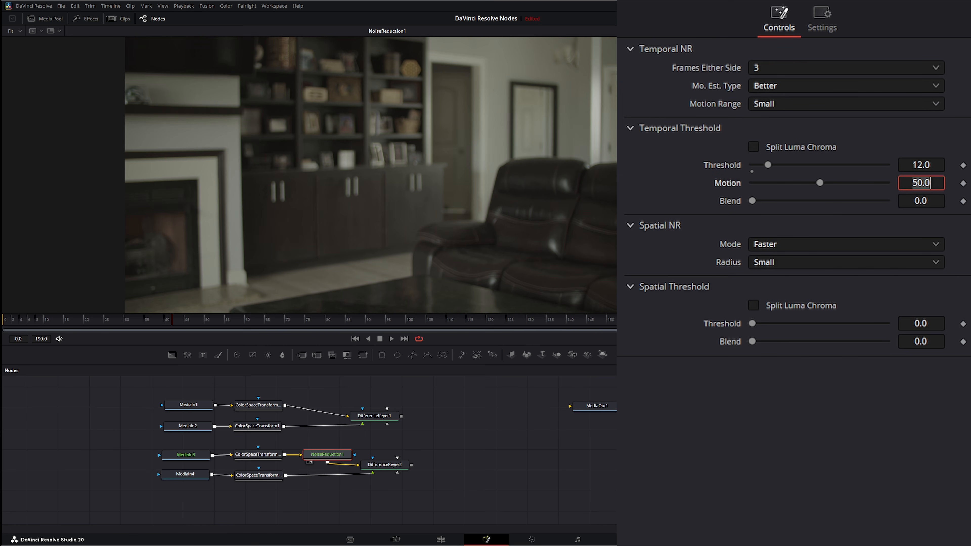
# - Set the Noise Reduction node's spatial mode to AI UltraNR and its noise profile Luma to 0.3
pyautogui.click(777, 245)
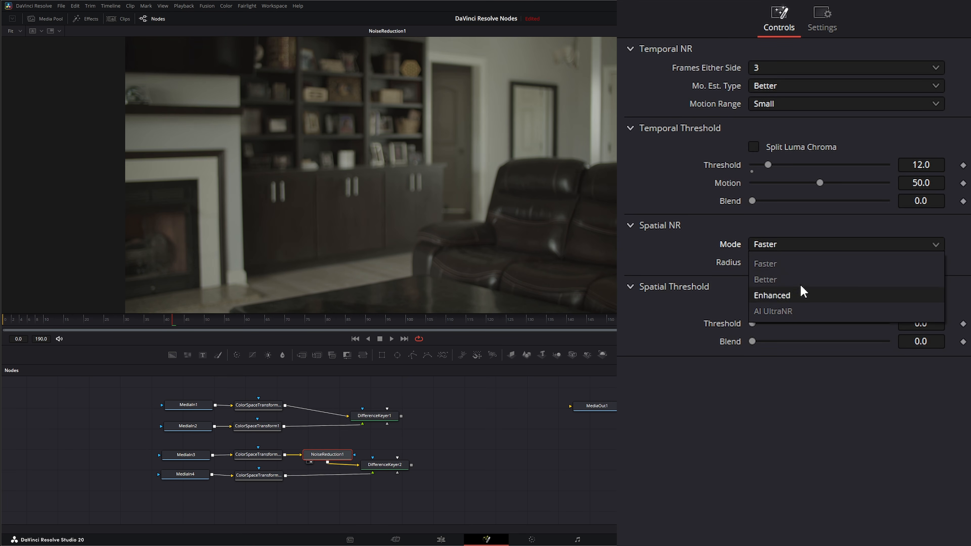
pyautogui.click(787, 280)
pyautogui.click(774, 246)
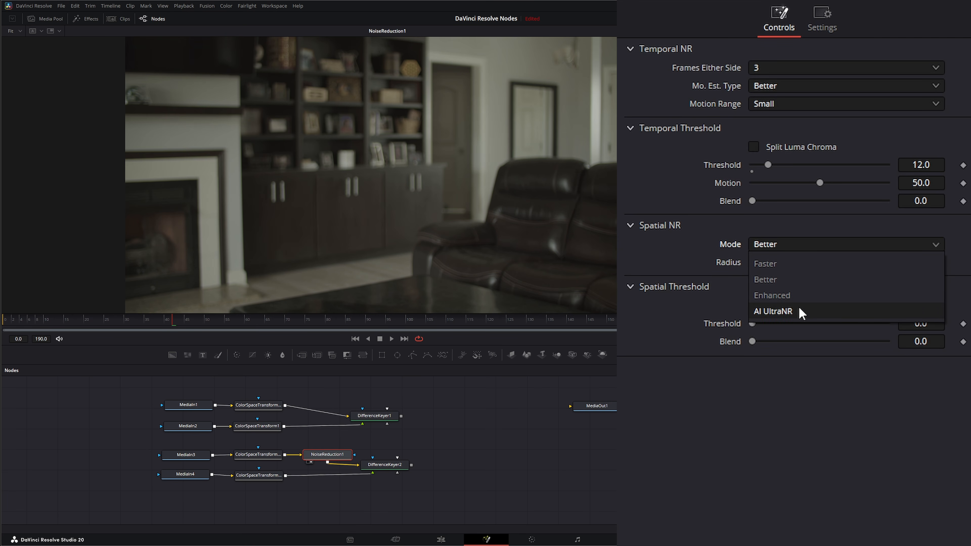
pyautogui.click(801, 313)
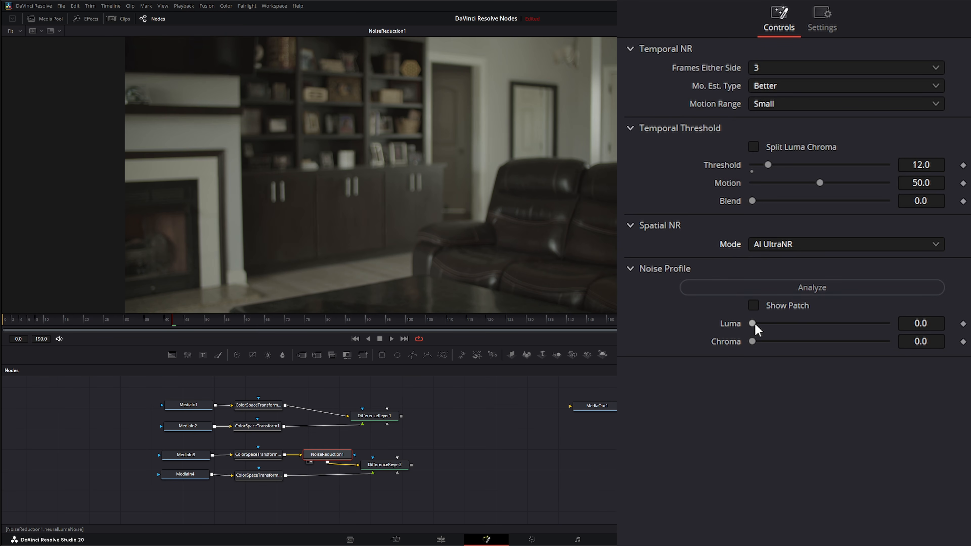
pyautogui.moveTo(756, 325); pyautogui.dragTo(792, 324)
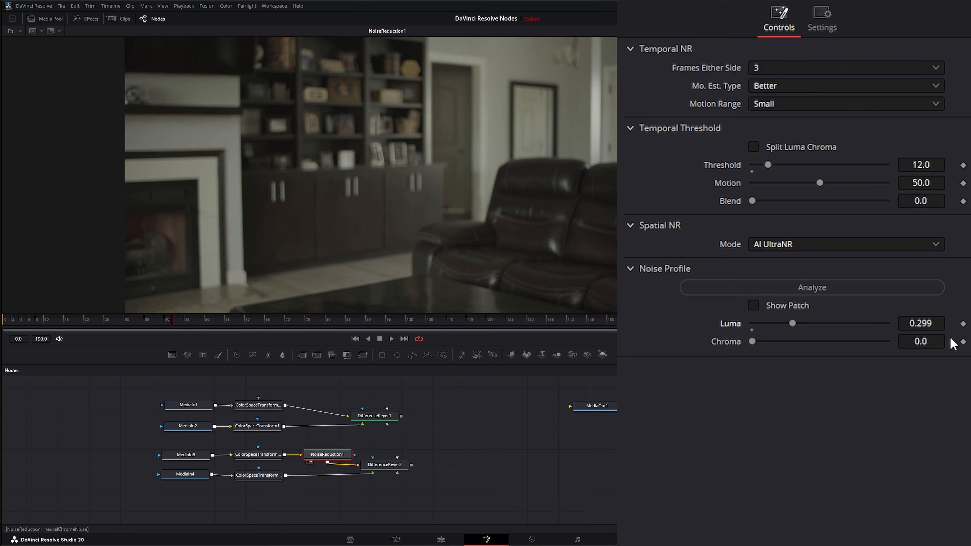
pyautogui.click(921, 323)
pyautogui.press('BackSpace')
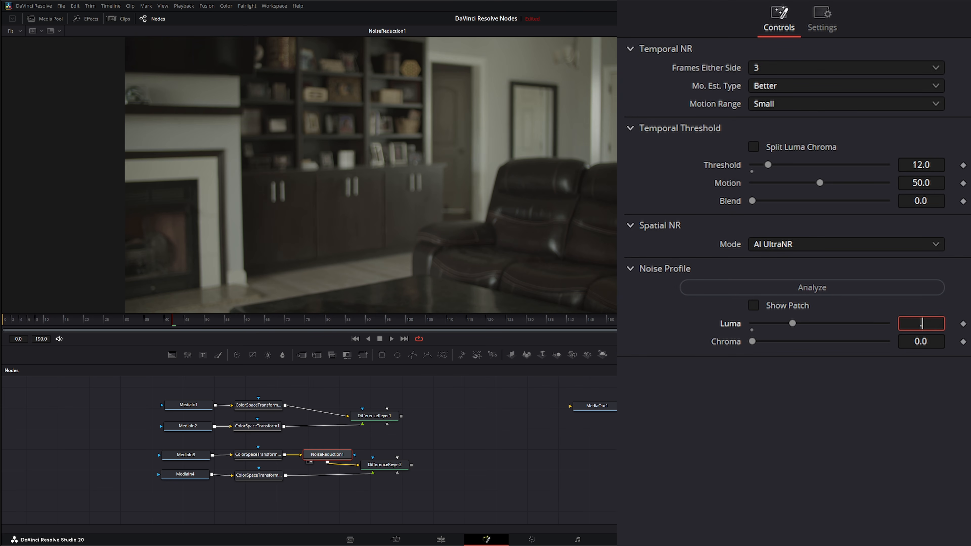
pyautogui.write('0.3')
pyautogui.press('Tab')
pyautogui.click(940, 532)
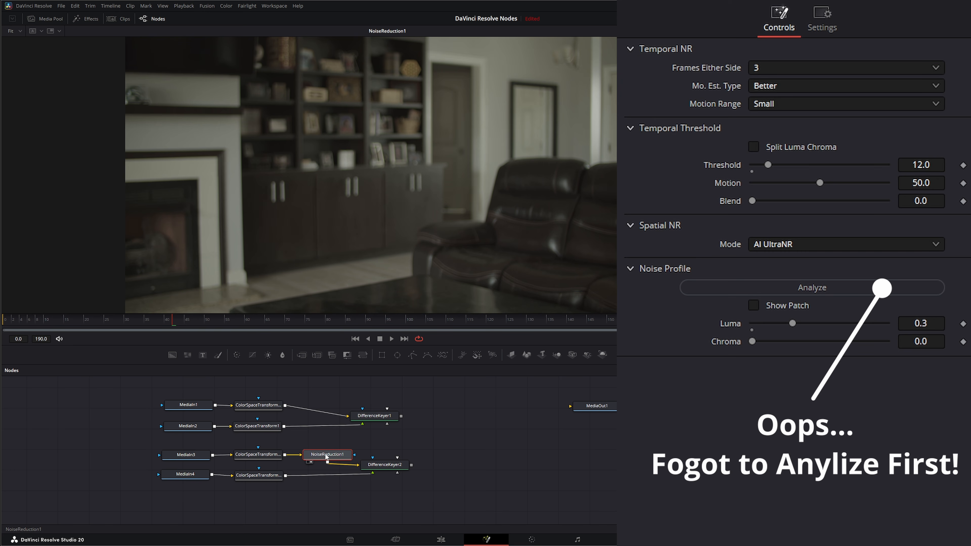
# - Insert a copy of the Noise Reduction node after the subject shot's color space transform and show the second Difference Keyer in the viewer
pyautogui.click(436, 470)
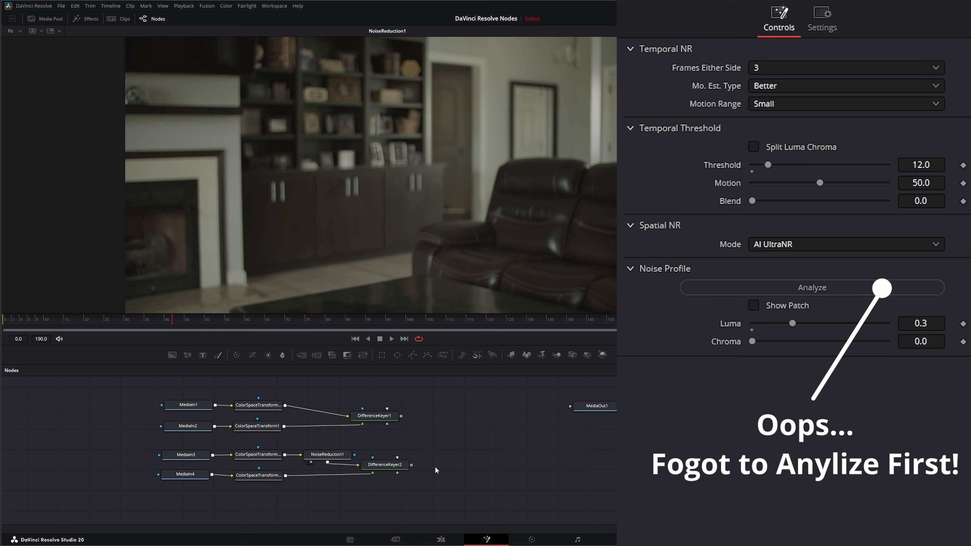
pyautogui.hotkey('ctrl', 'v')
pyautogui.moveTo(437, 470); pyautogui.dragTo(334, 479)
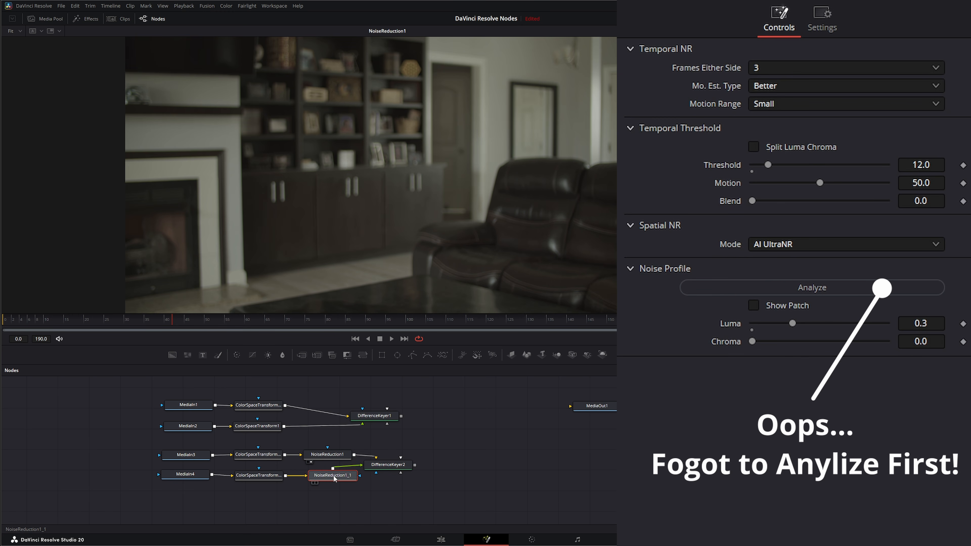
pyautogui.moveTo(393, 468); pyautogui.dragTo(411, 240)
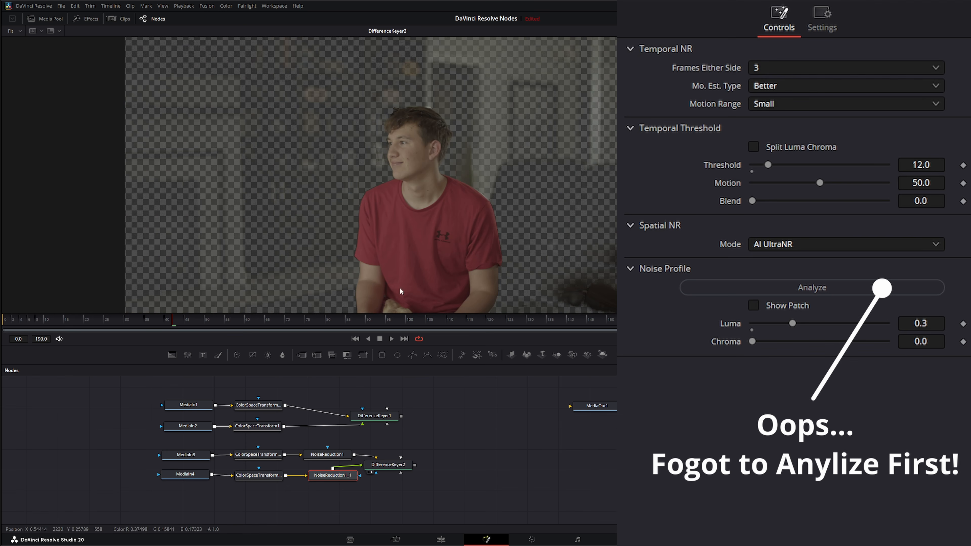
# - Play back the denoised living room key from the first frame and stop playback
pyautogui.click(358, 339)
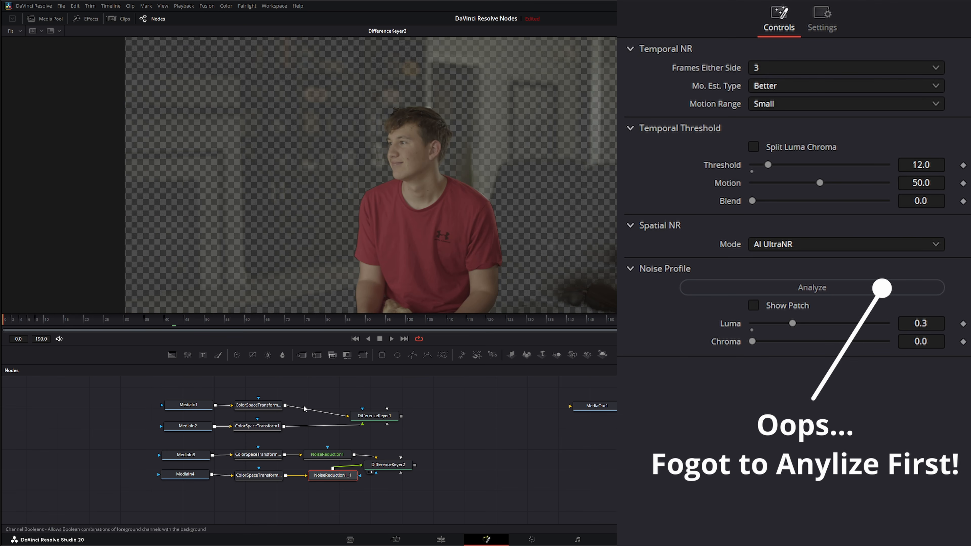
pyautogui.click(392, 338)
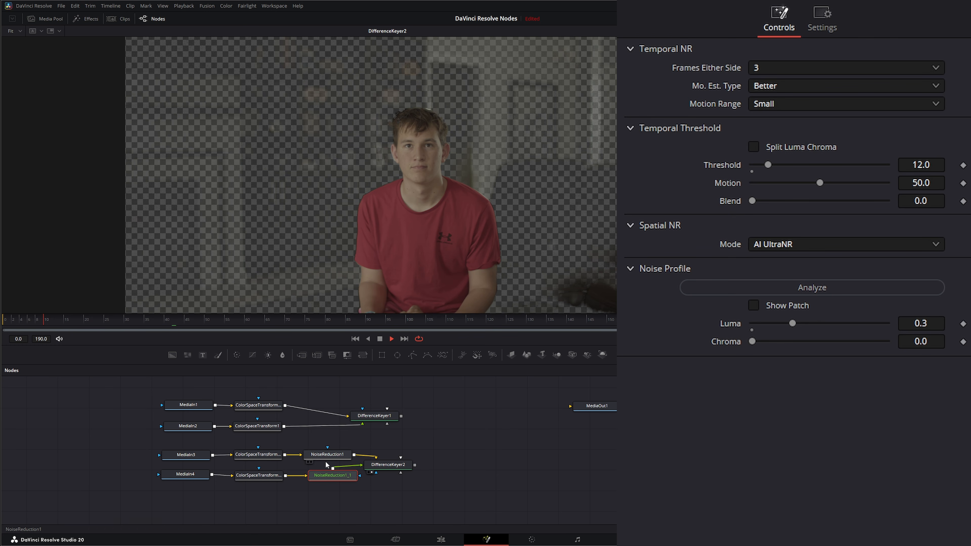
pyautogui.click(380, 339)
# - Set the spatial noise reduction mode to Better on both Noise Reduction nodes
pyautogui.click(336, 453)
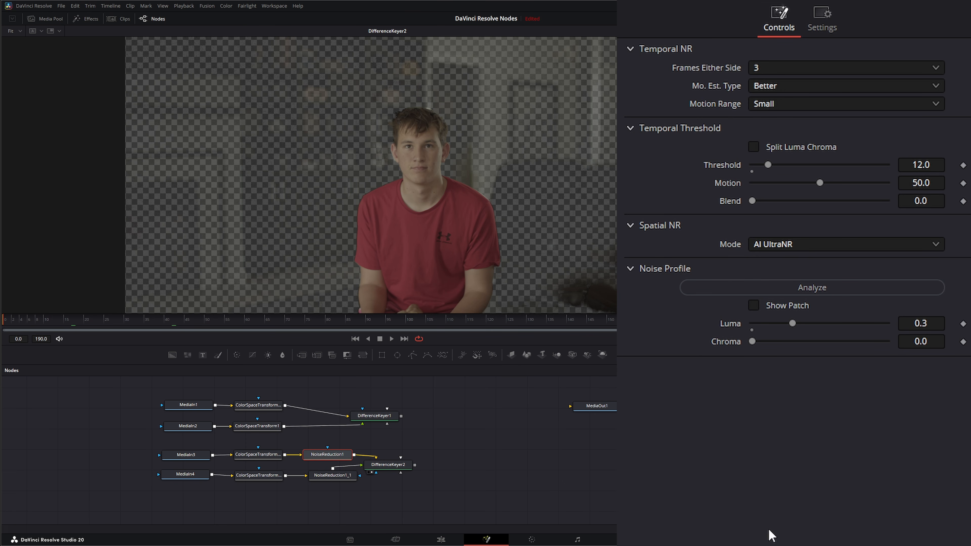
pyautogui.click(766, 244)
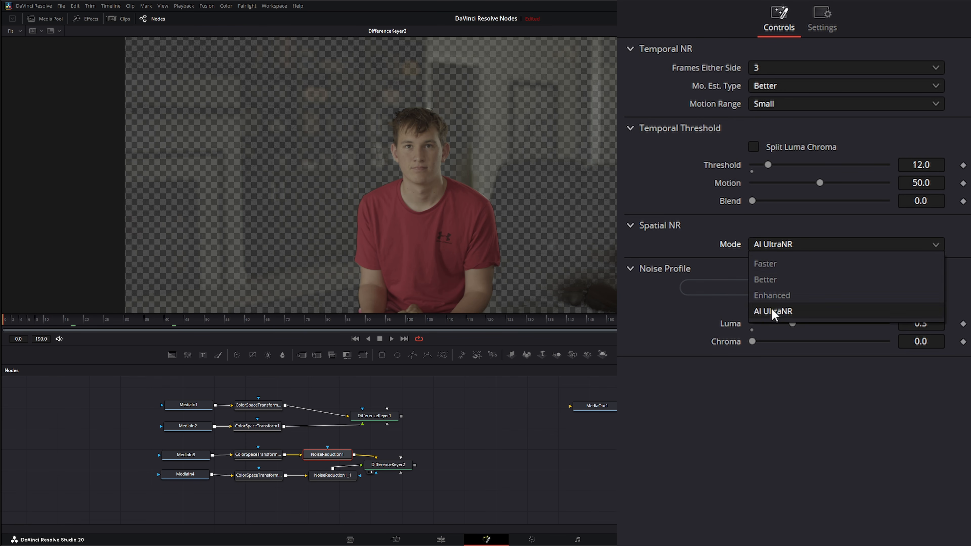
pyautogui.click(788, 281)
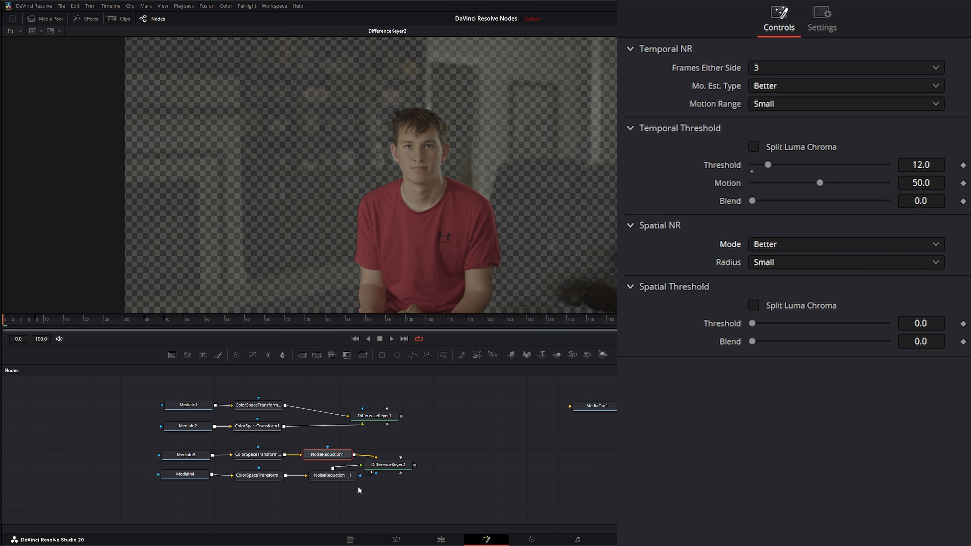
pyautogui.click(348, 477)
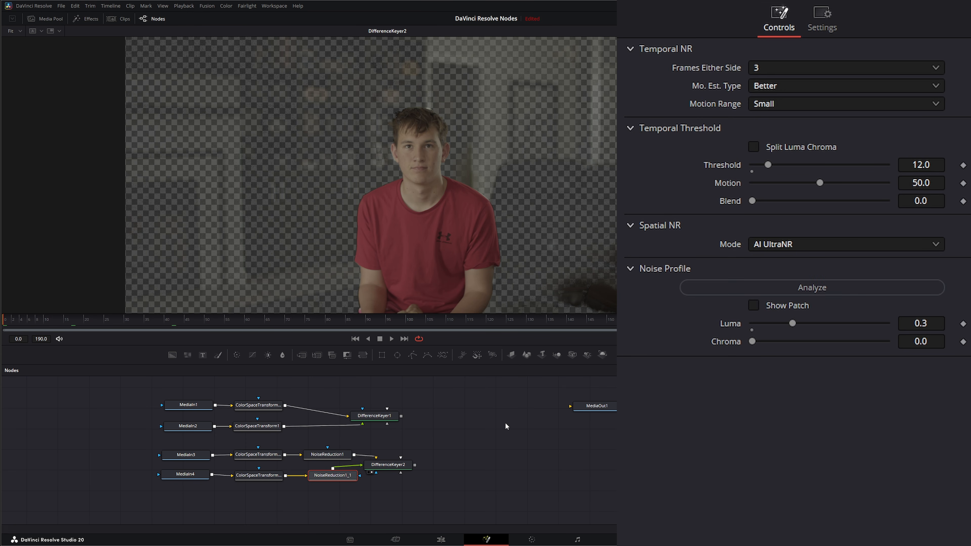
pyautogui.click(785, 244)
pyautogui.click(787, 285)
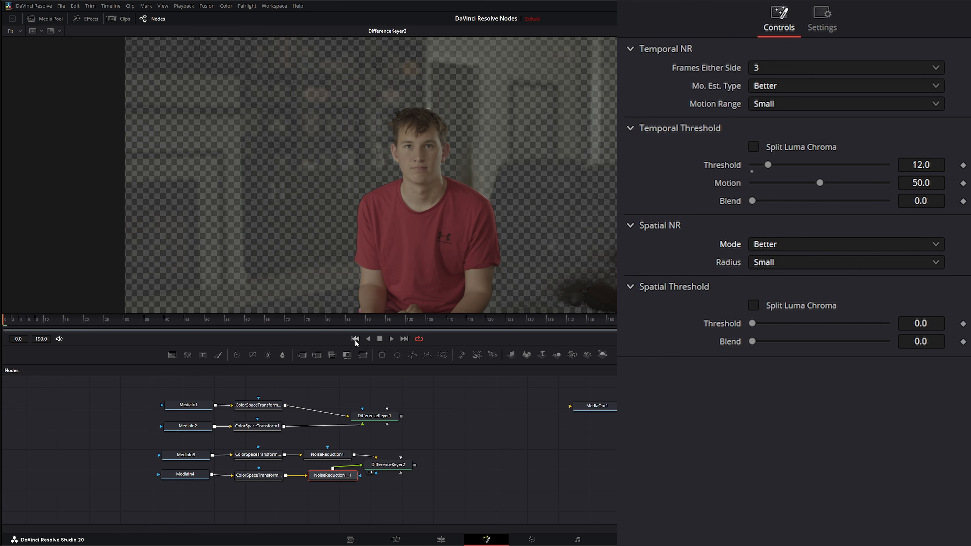
# - Play back the key with both Noise Reduction nodes set to Better, replay it from the start, and stop playback
pyautogui.click(391, 338)
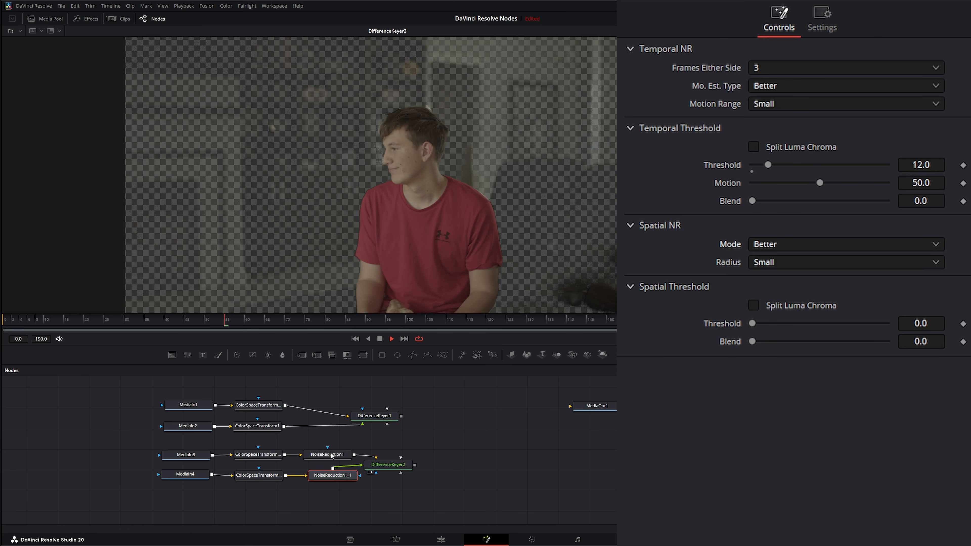
pyautogui.click(337, 454)
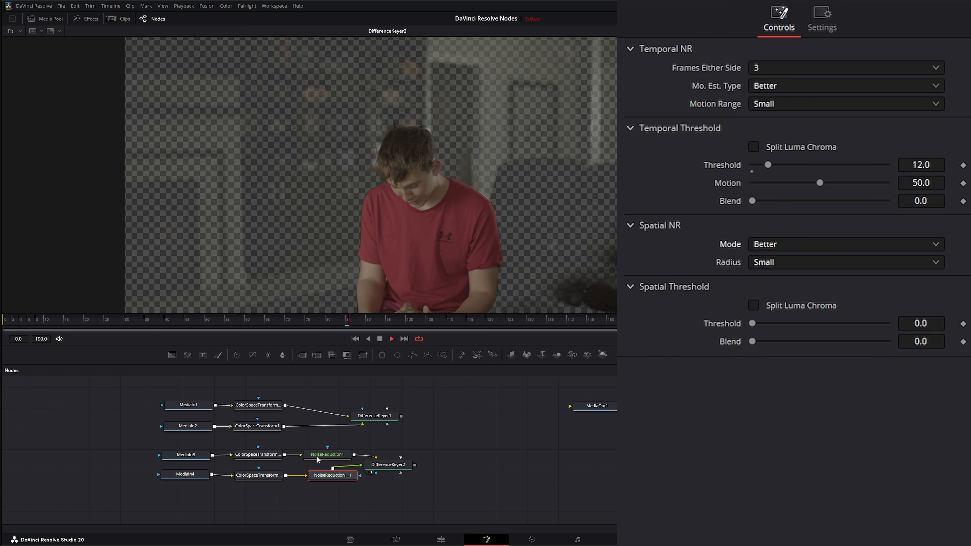
pyautogui.click(333, 476)
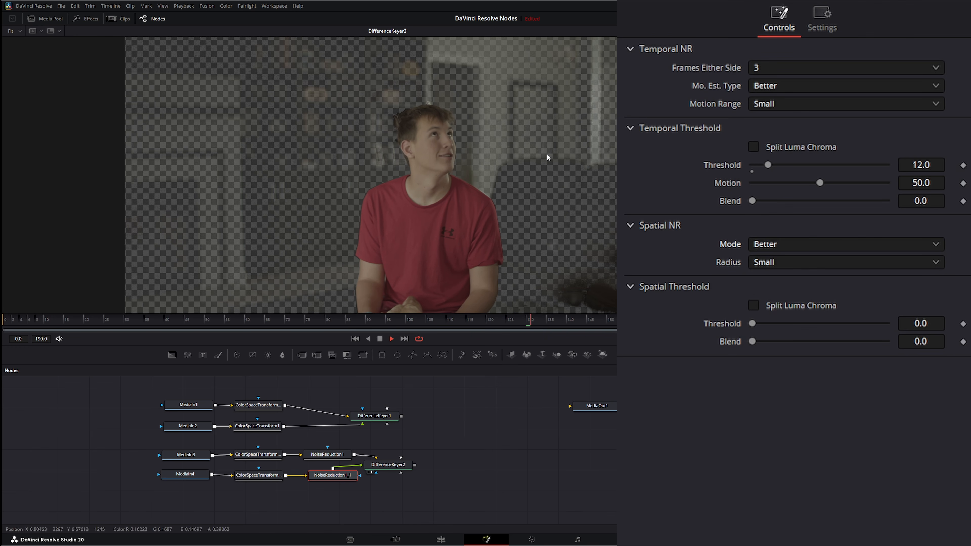
pyautogui.click(380, 339)
pyautogui.click(355, 339)
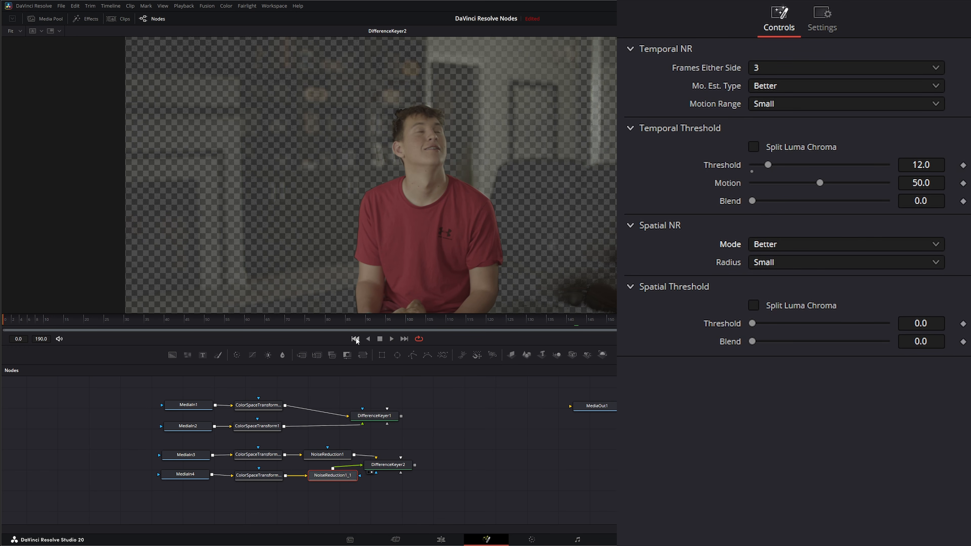
pyautogui.click(392, 339)
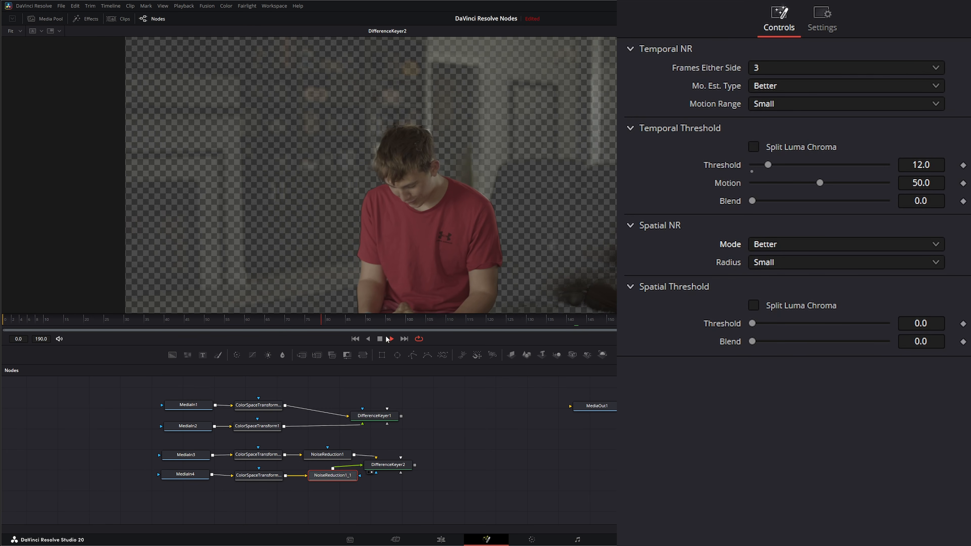
pyautogui.click(379, 339)
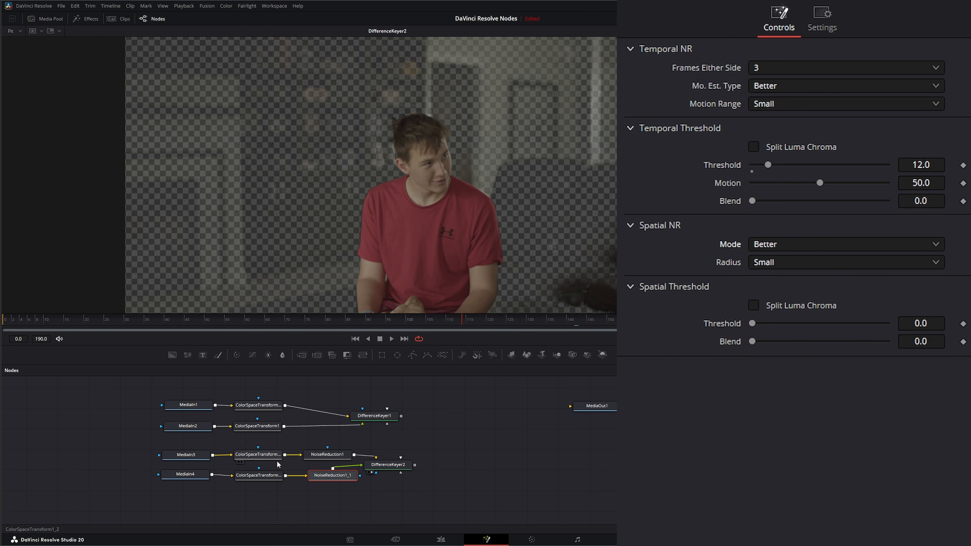
# - Pull both Noise Reduction nodes out of the second keyer's branches and play back the key without them for comparison
pyautogui.click(320, 456)
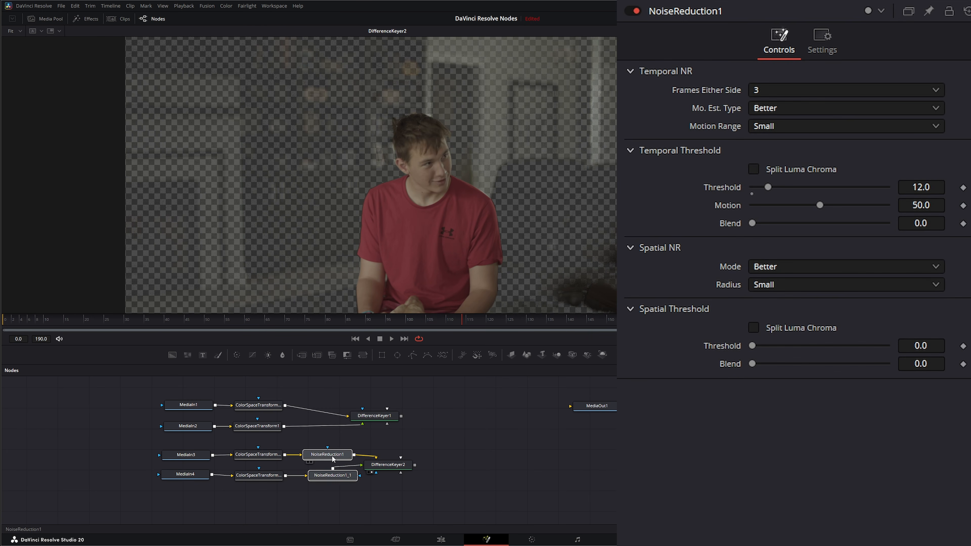
pyautogui.moveTo(331, 456); pyautogui.dragTo(493, 461)
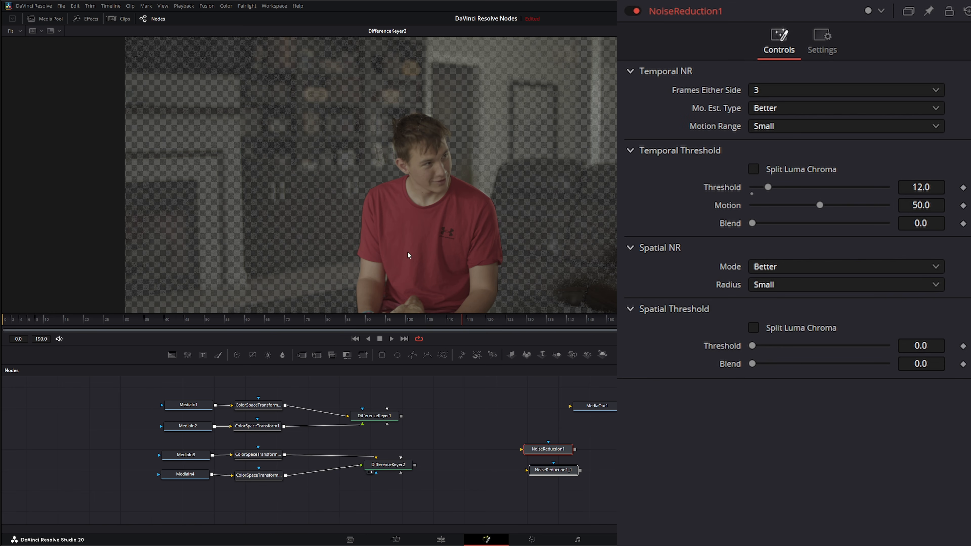
pyautogui.click(392, 339)
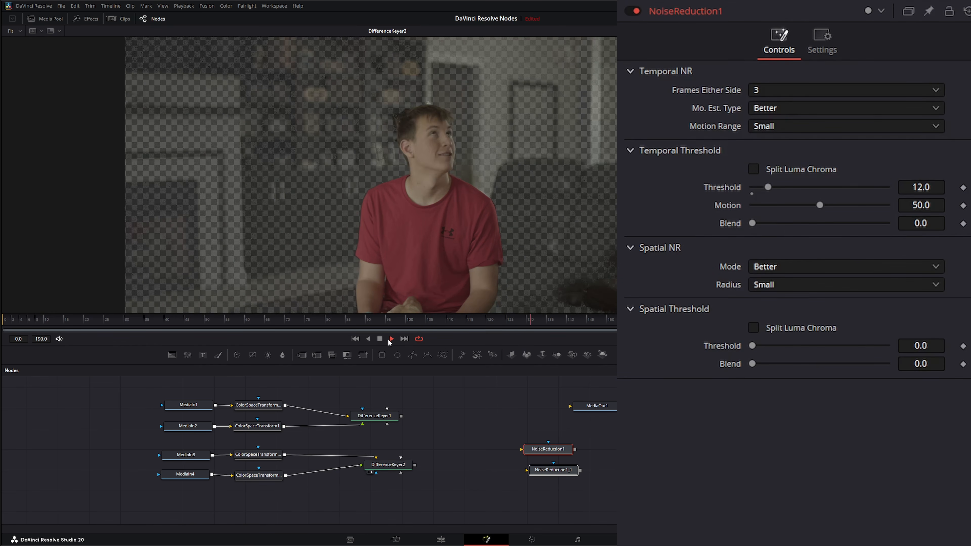